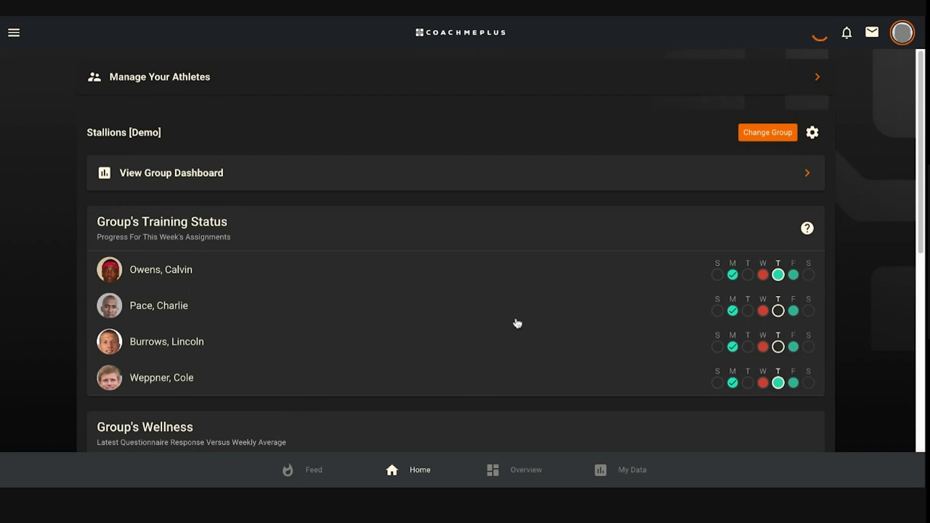
Step: Review the Stallions group's training status, wellness and nutrition summaries, expanding the first athlete's weekly training assignments
scroll(186, 287, "down", 2)
scroll(132, 188, "down", 4)
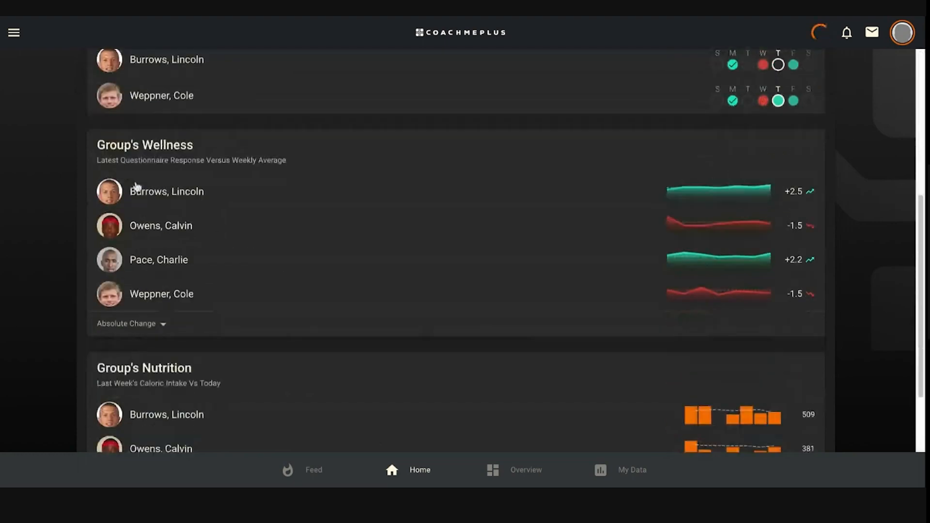
scroll(239, 368, "up", 6)
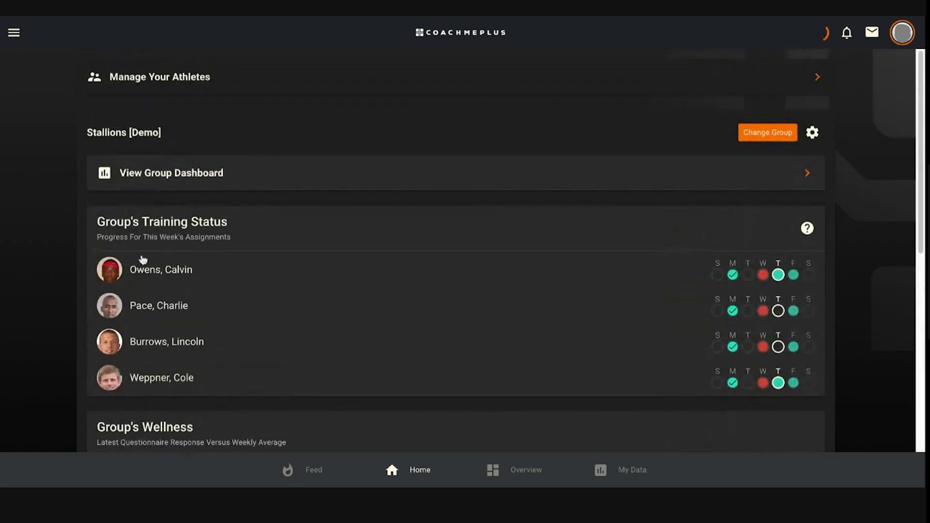
scroll(394, 378, "down", 2)
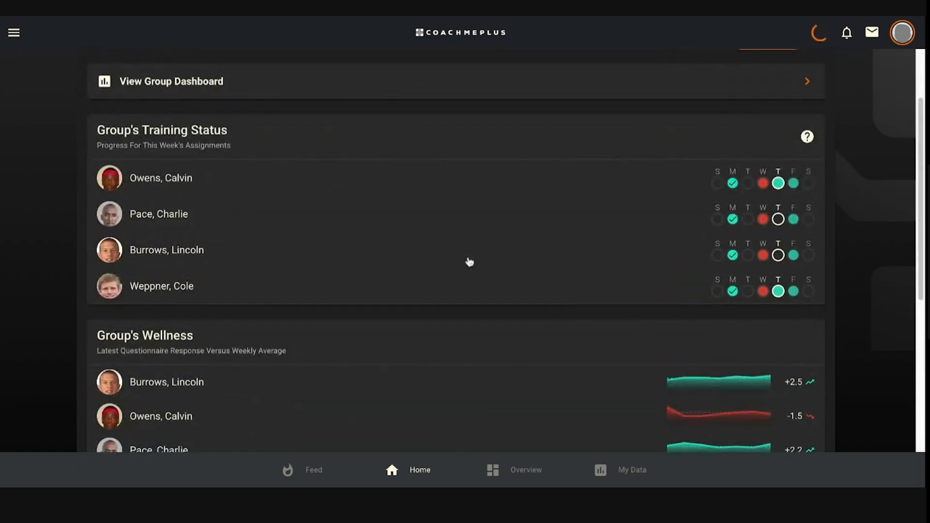
left_click(199, 175)
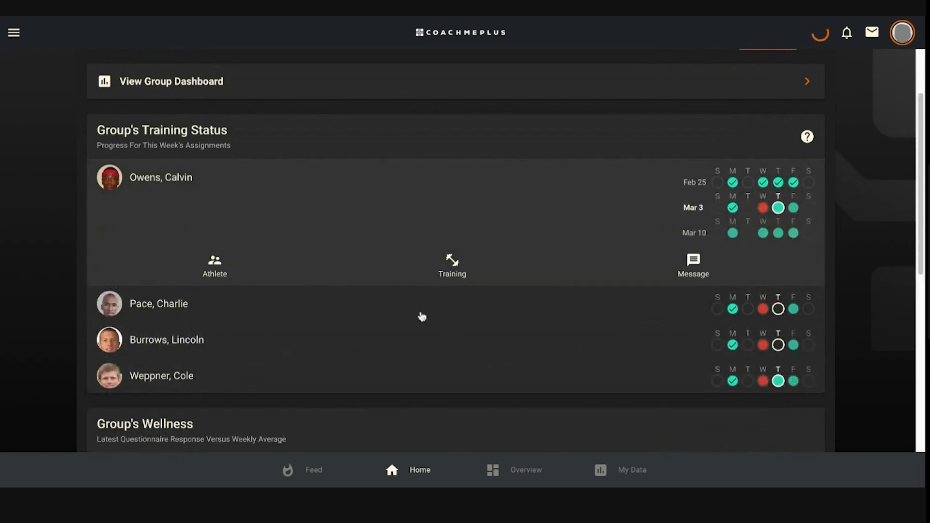
scroll(499, 393, "down", 5)
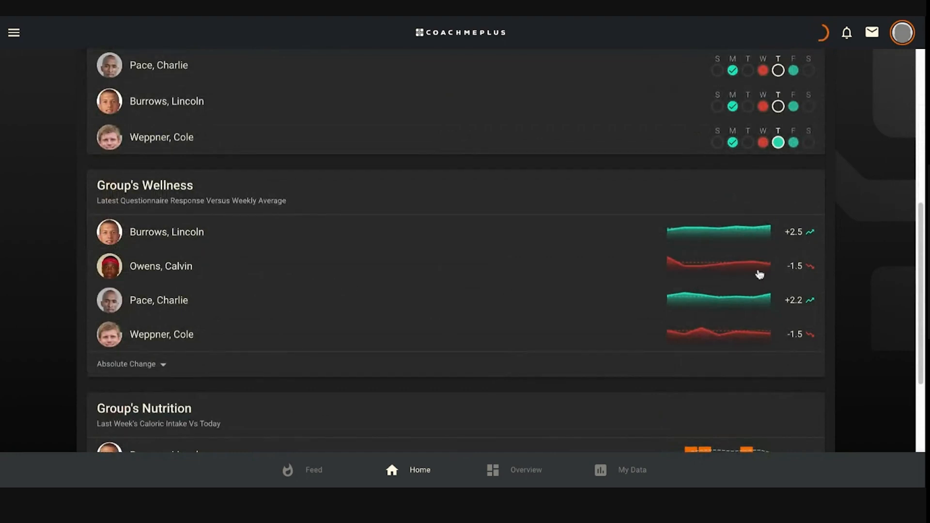
scroll(688, 337, "up", 3)
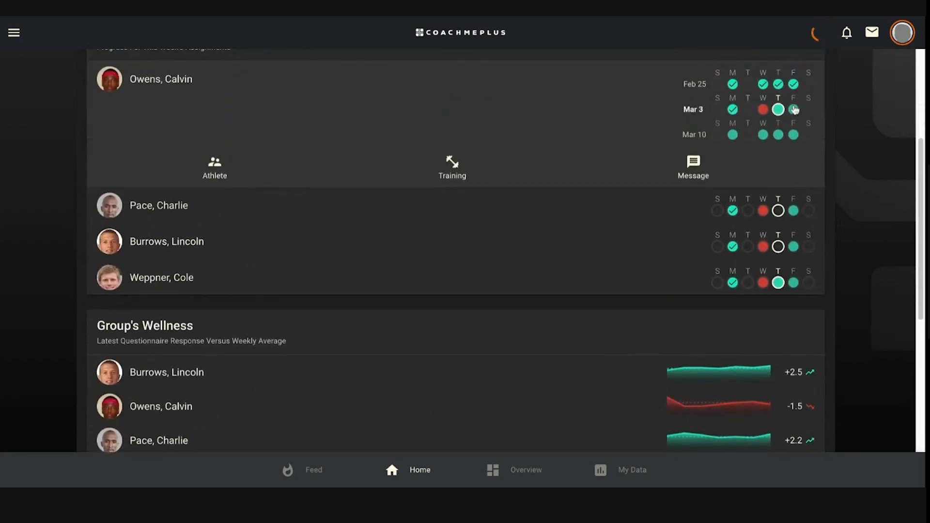
scroll(531, 238, "up", 1)
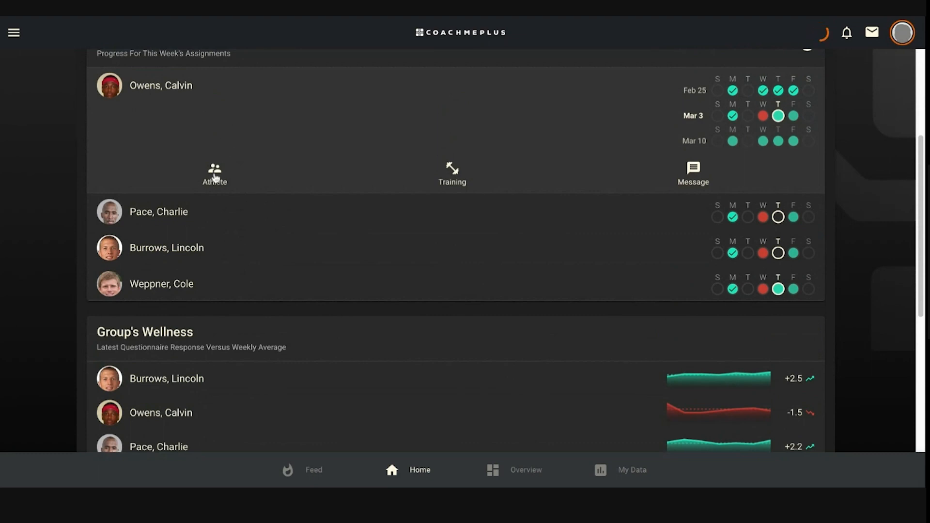
scroll(334, 252, "up", 4)
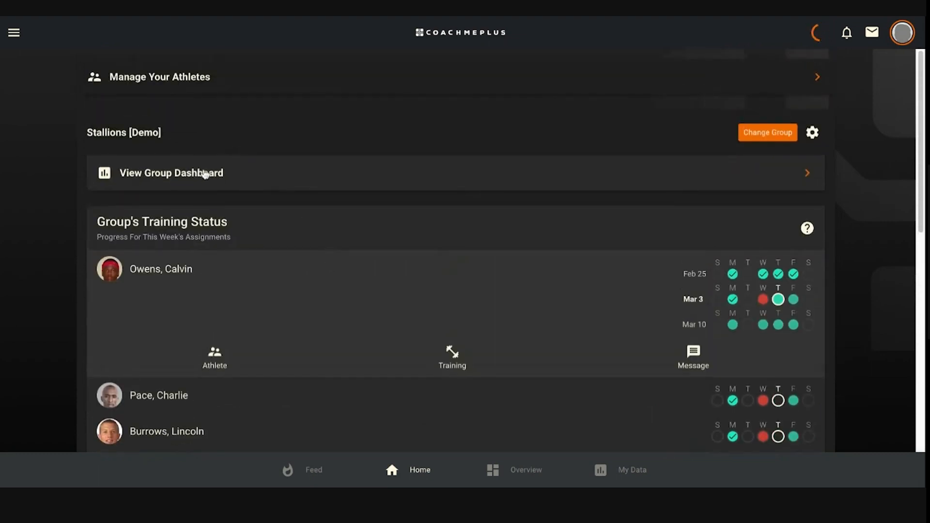
Step: Search the managed athletes by first name and open a Quick Report from the matching Stallions Forwards profile
left_click(183, 87)
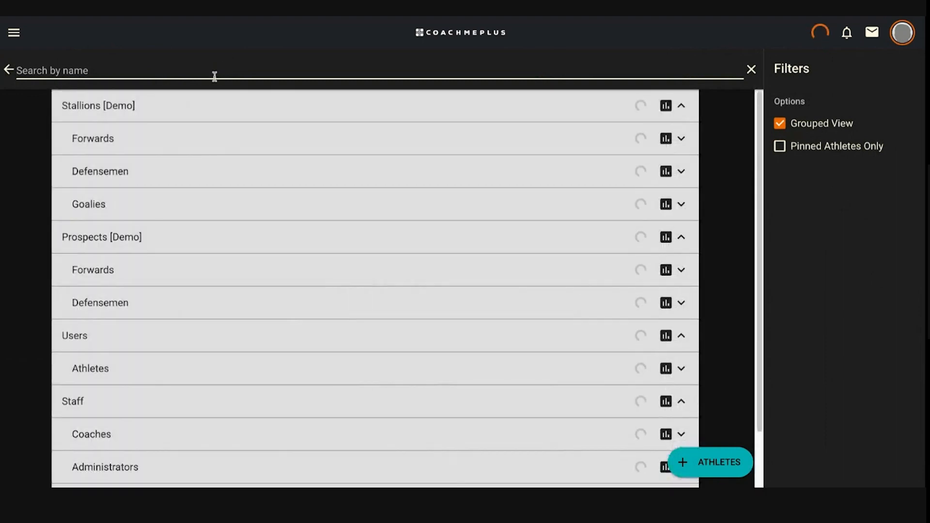
left_click(215, 76)
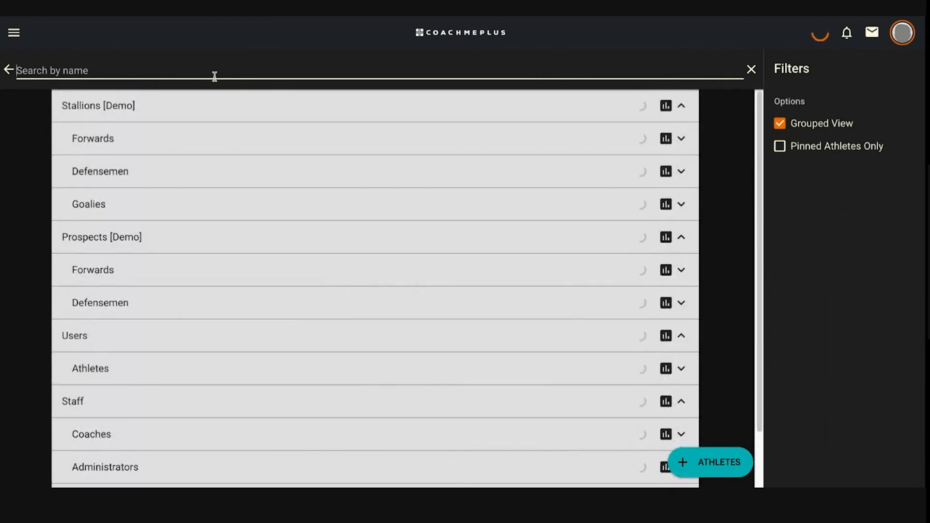
type("cole")
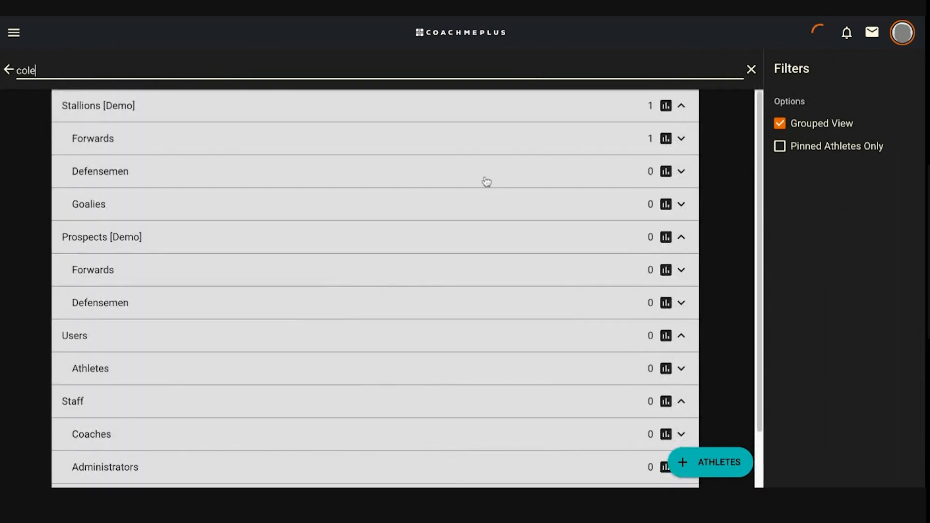
left_click(454, 148)
left_click(141, 180)
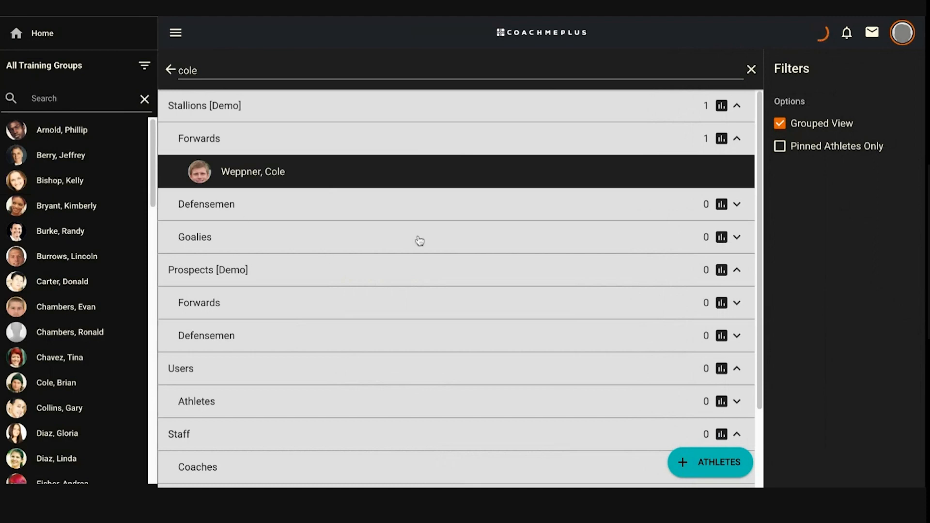
left_click(210, 169)
left_click(175, 26)
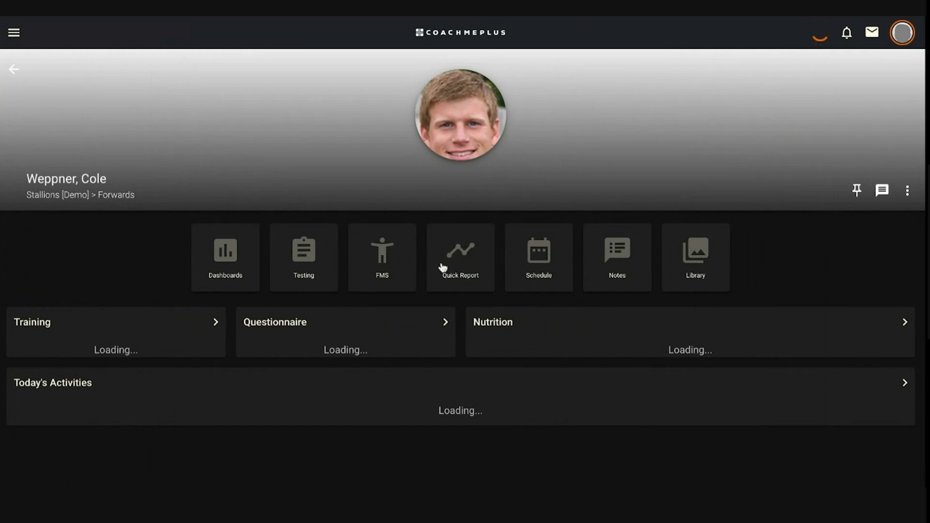
left_click(463, 260)
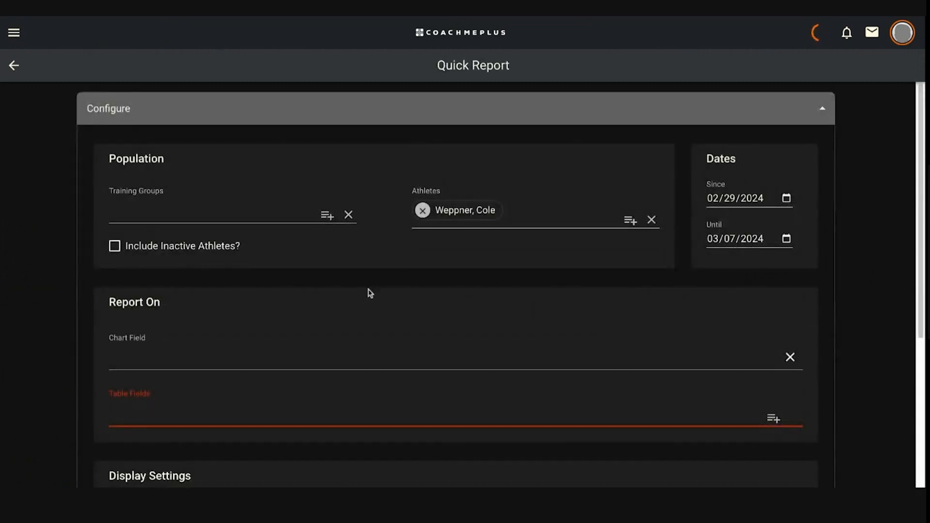
Step: Add the Stallions [Demo] > Forwards training group to the report population and remove it again
scroll(346, 318, "down", 1)
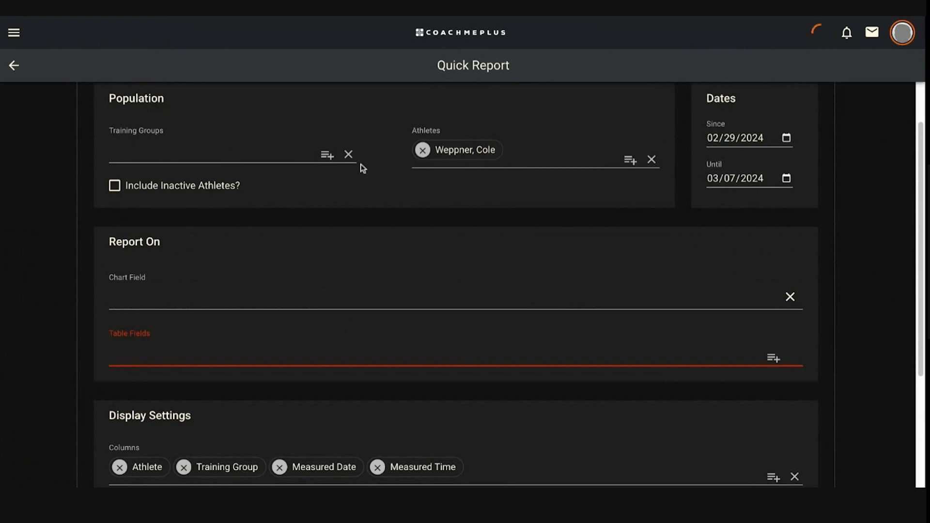
left_click(178, 157)
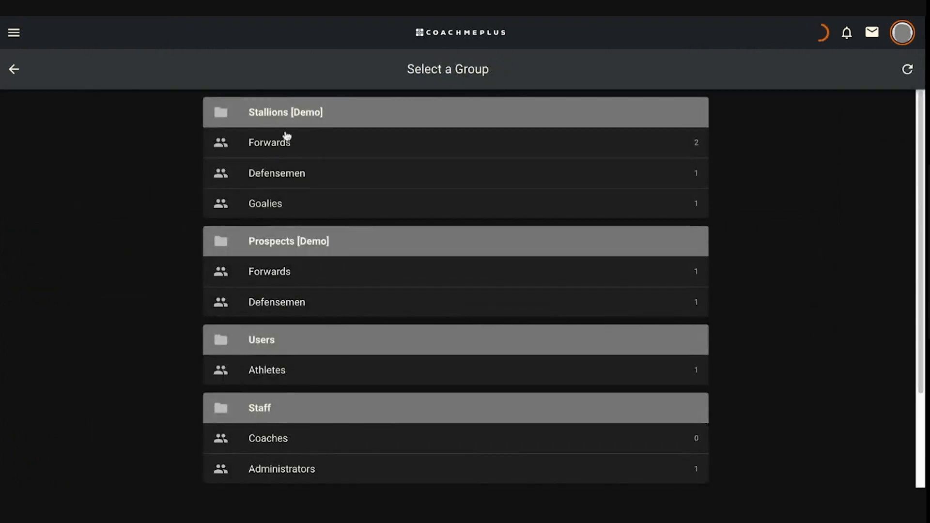
left_click(300, 147)
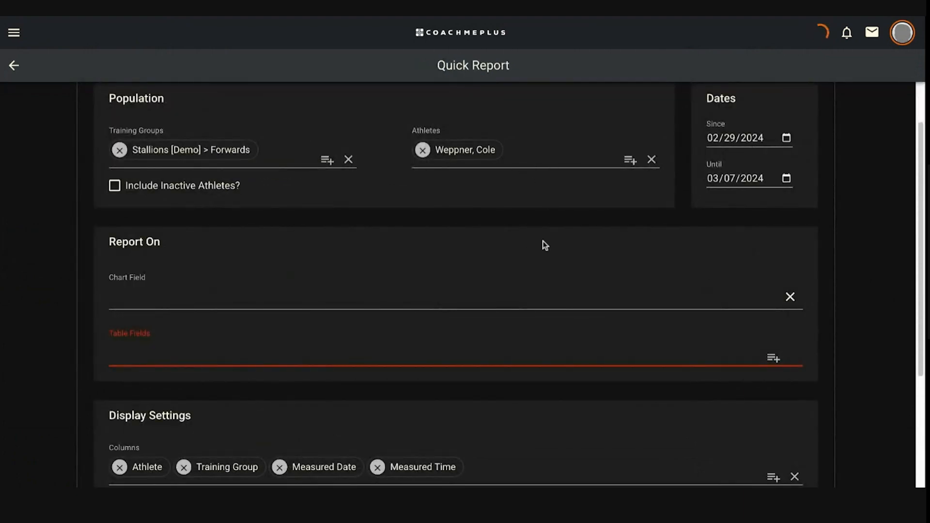
left_click(120, 151)
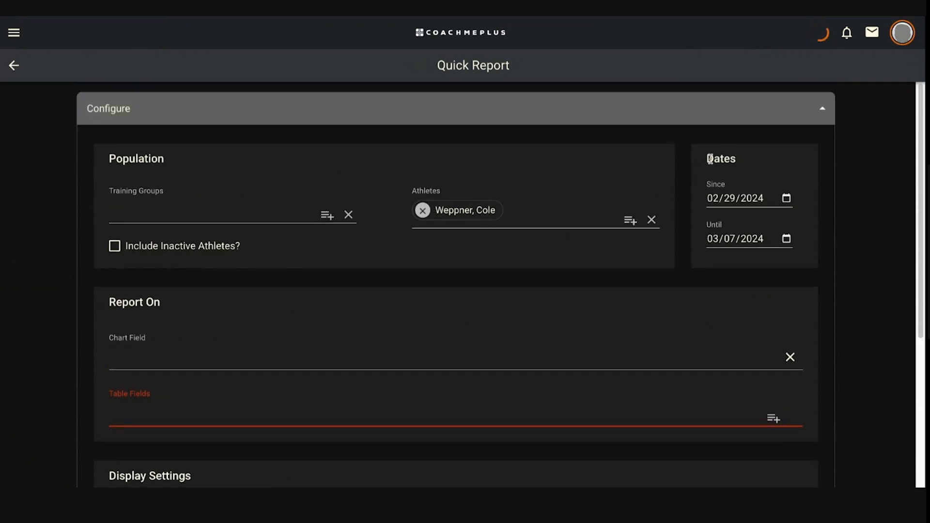
Step: Set the report's date range to run from 02/01/2024 until 02/29/2024
scroll(794, 204, "down", 3)
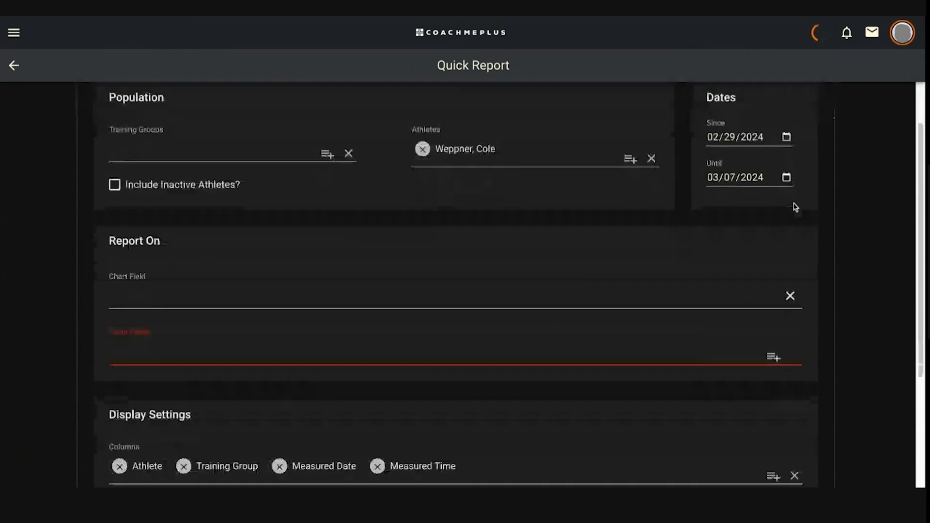
scroll(802, 207, "up", 2)
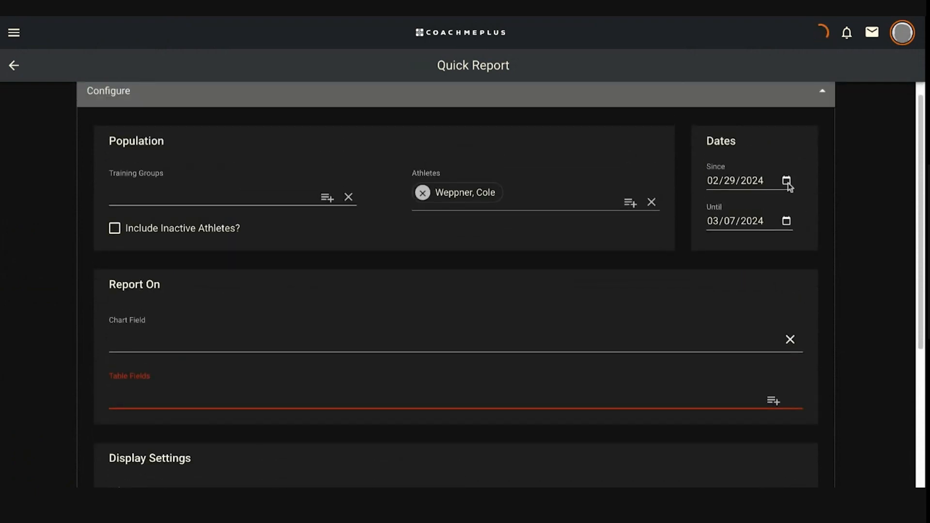
left_click(787, 184)
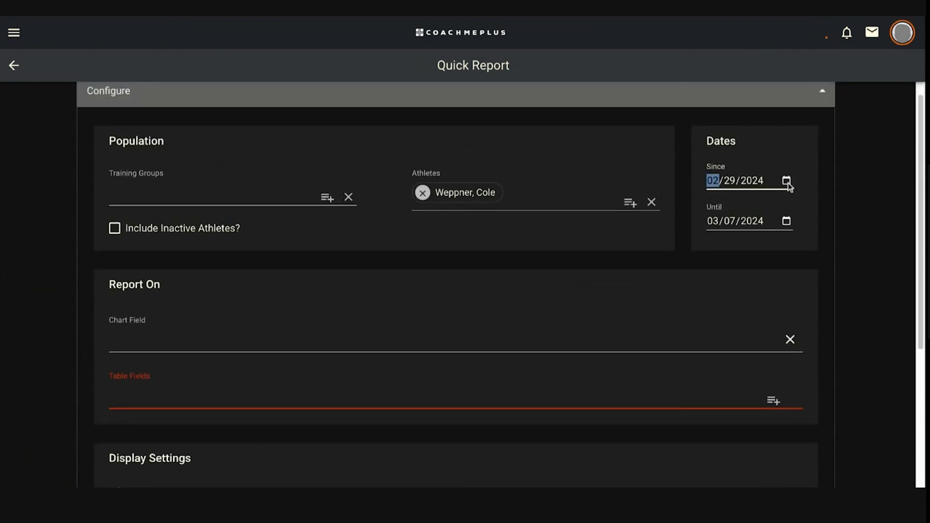
left_click(707, 295)
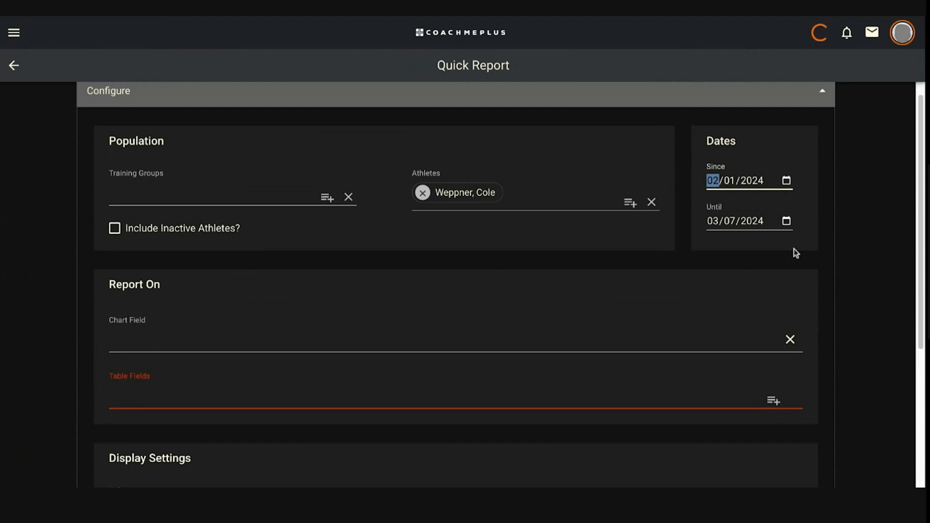
left_click(777, 221)
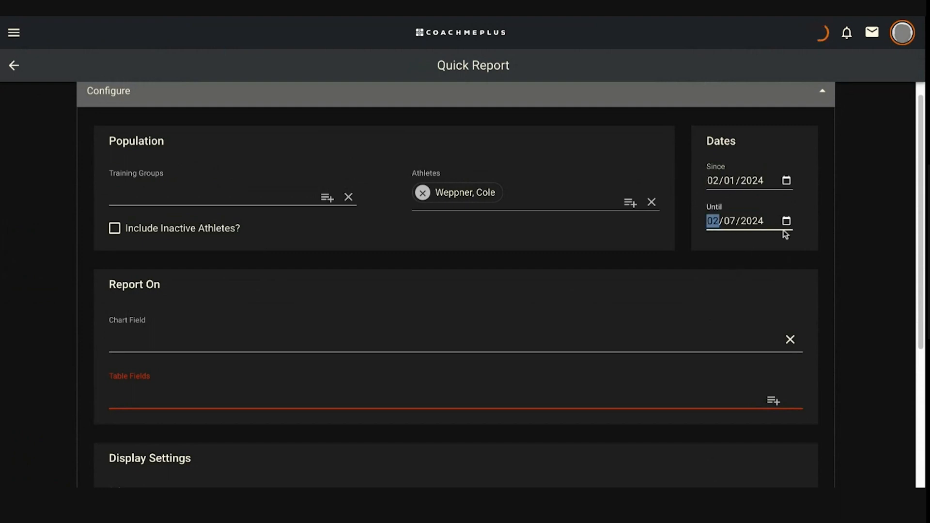
left_click(794, 360)
left_click(695, 271)
Step: Choose Weight (lb) as the report's chart field
scroll(561, 274, "down", 3)
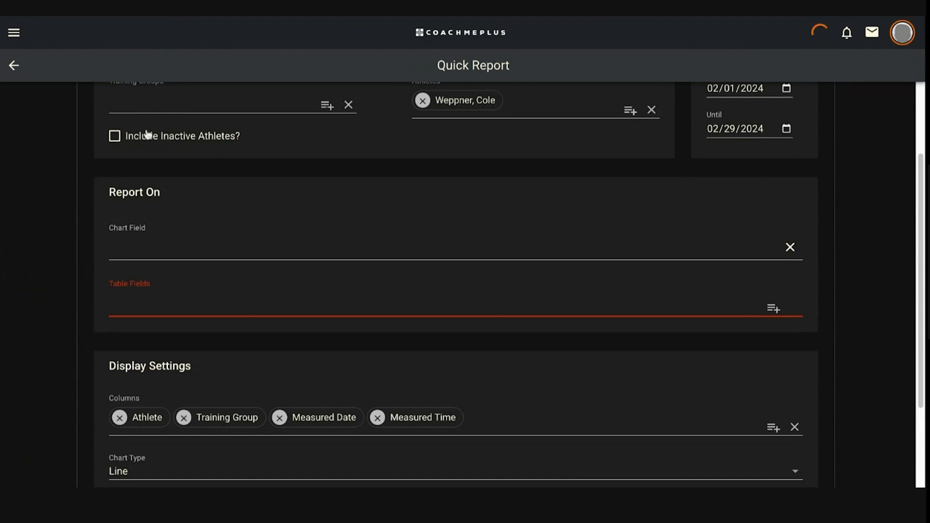
scroll(291, 261, "down", 1)
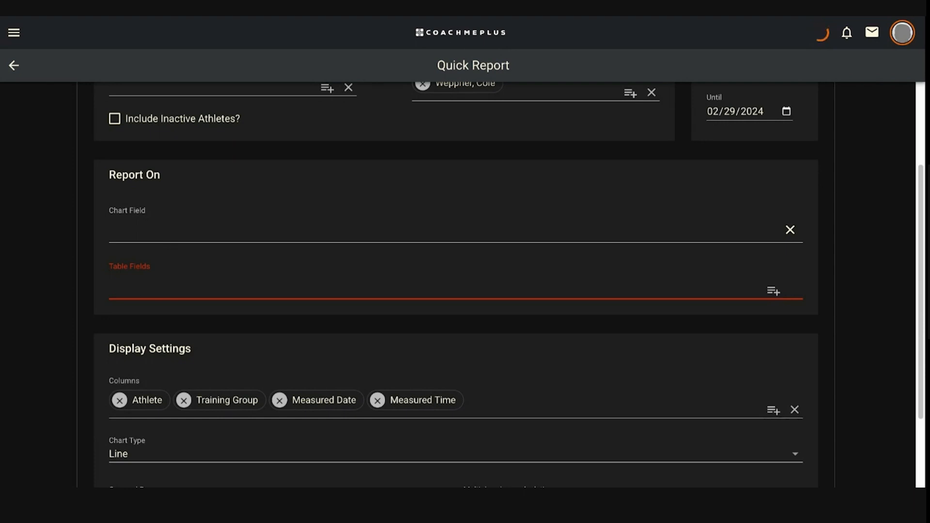
left_click(201, 233)
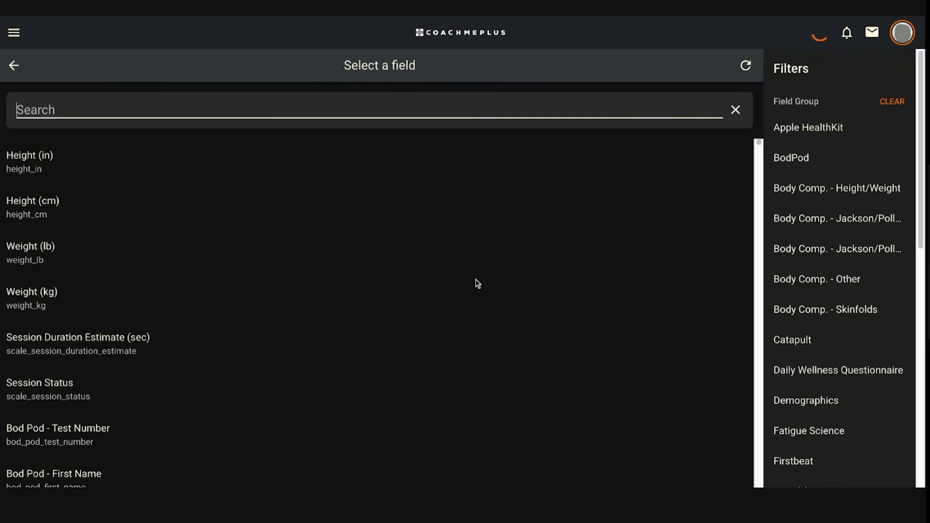
left_click(55, 257)
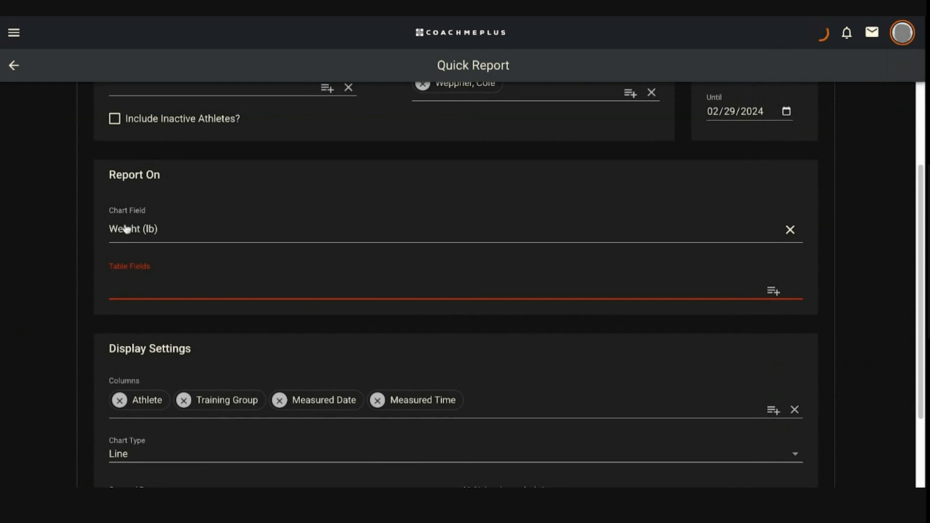
Step: Add Weight (lb) plus the Performance Index fields Vertical Jump (in) and Standing Broad Jump (in) as the report's table fields
scroll(276, 218, "down", 3)
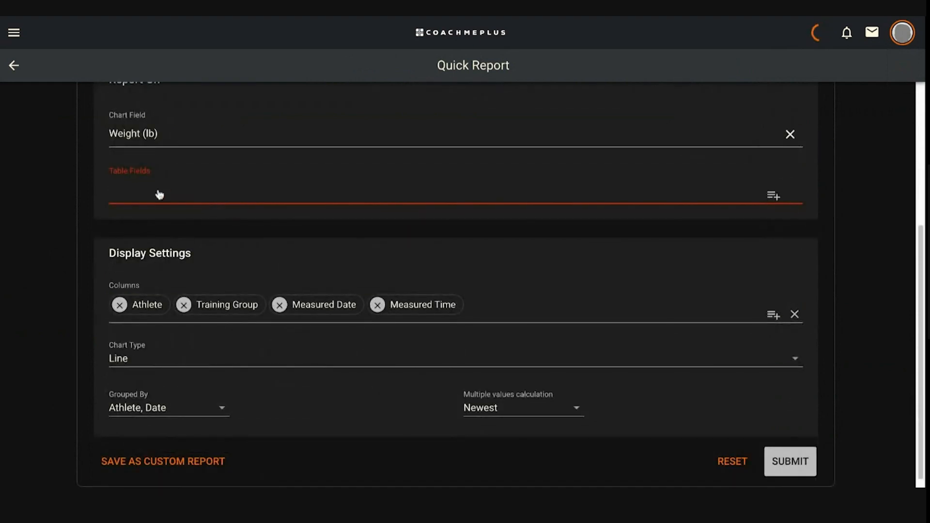
left_click(140, 213)
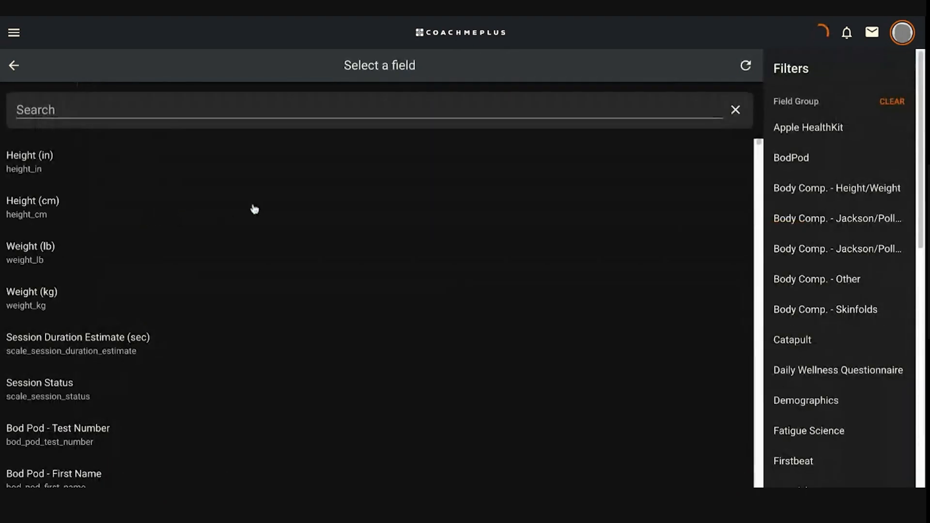
left_click(45, 254)
scroll(828, 339, "down", 10)
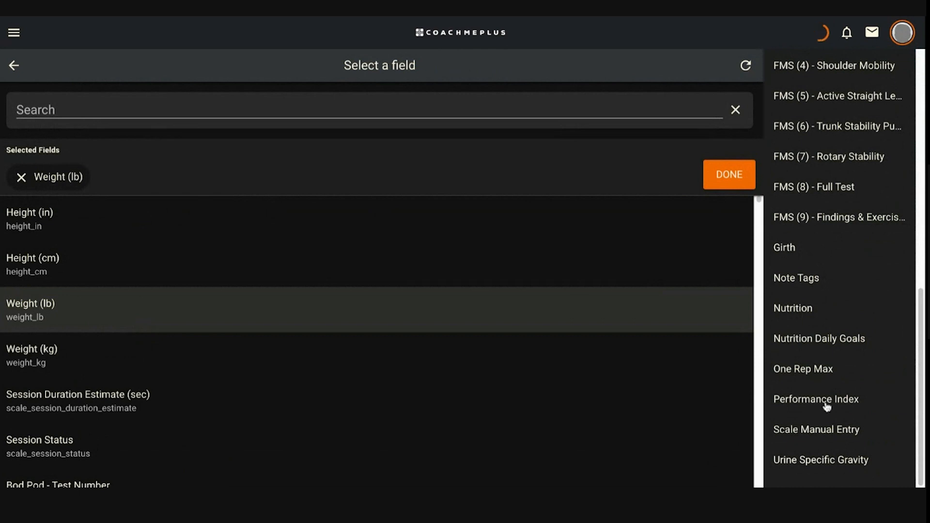
left_click(799, 398)
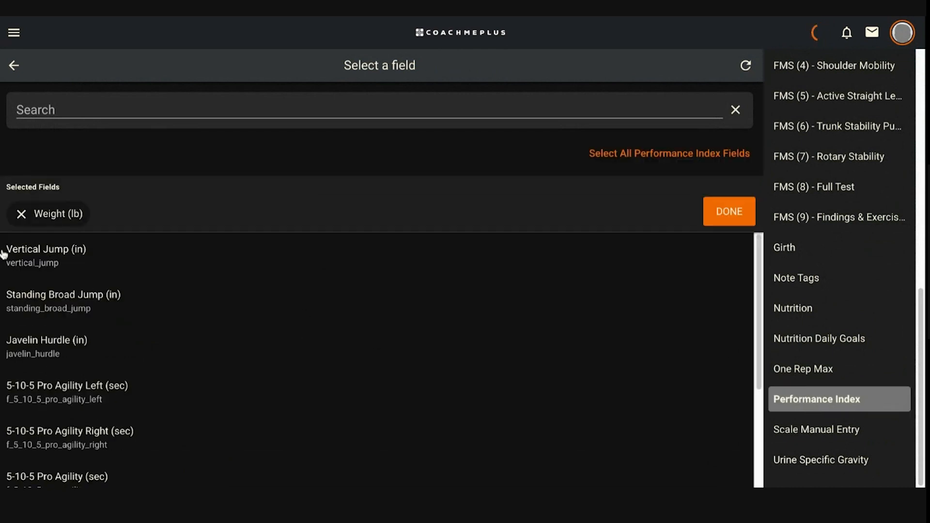
left_click(45, 268)
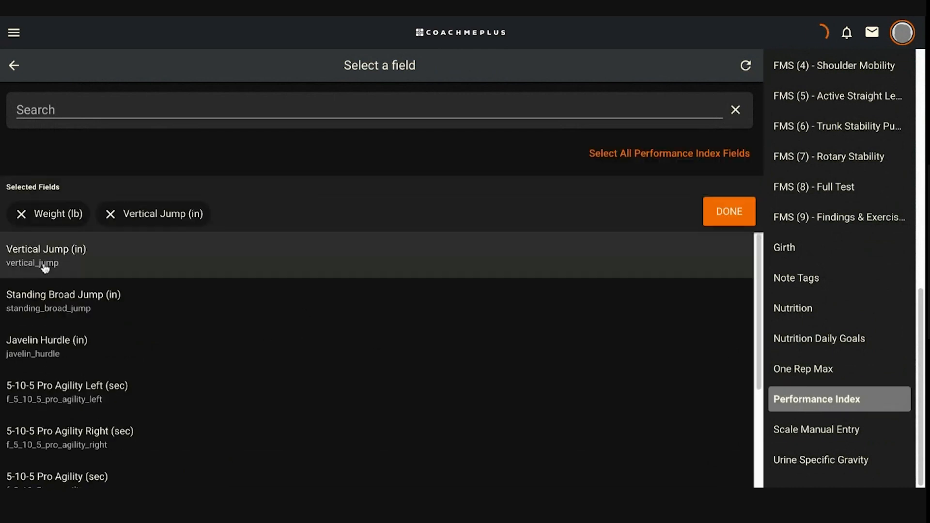
left_click(68, 308)
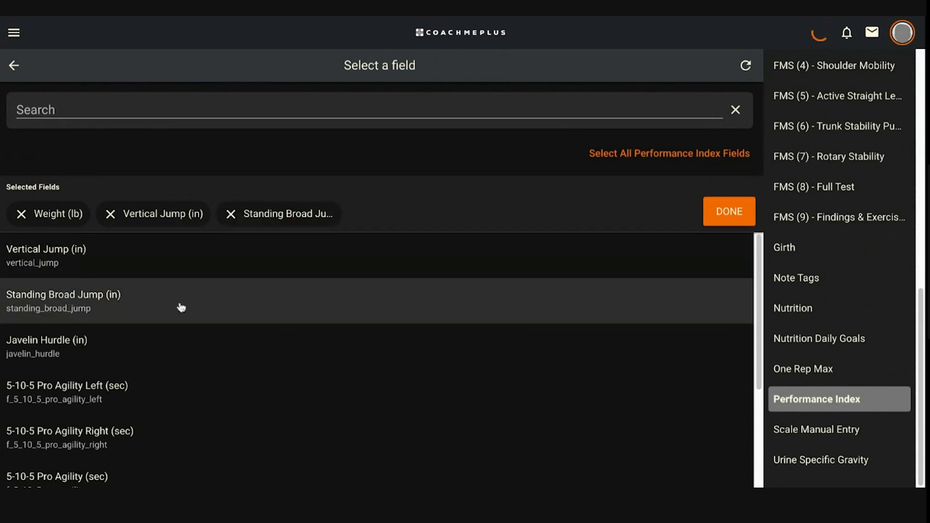
left_click(714, 210)
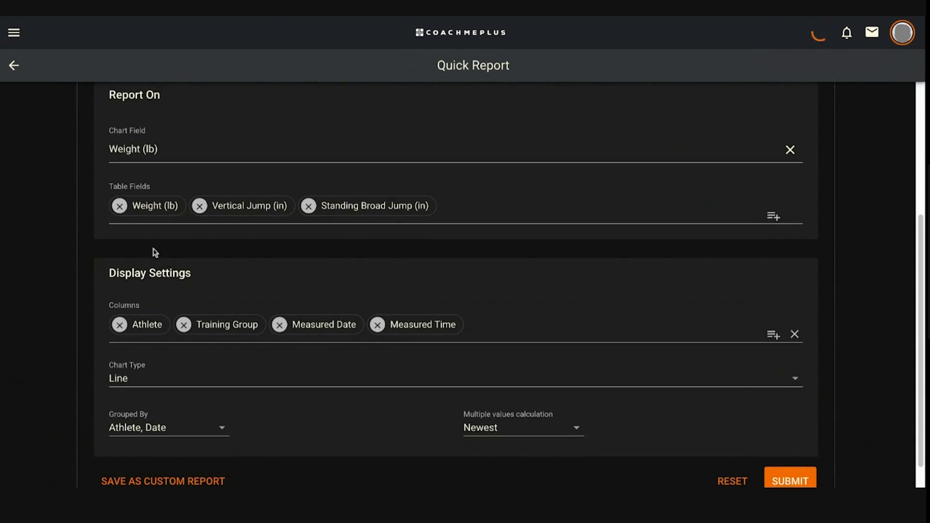
scroll(150, 244, "down", 2)
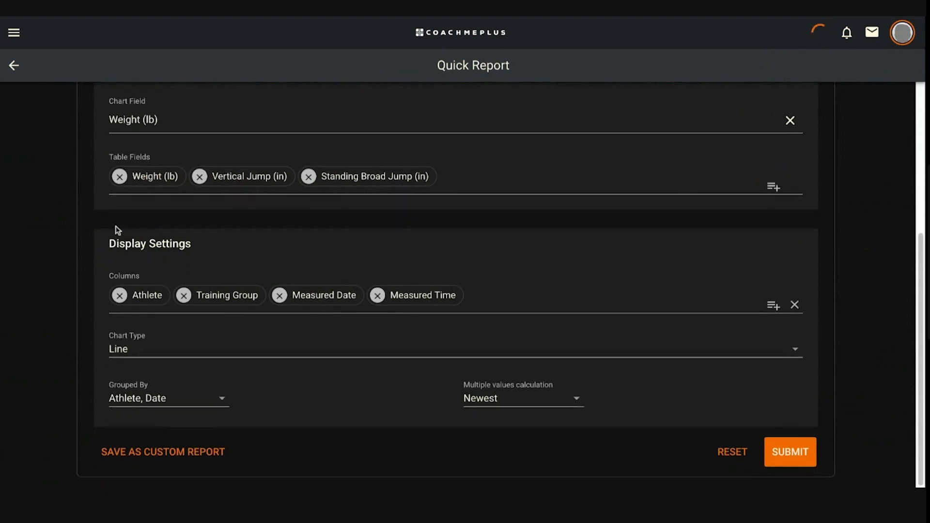
Step: Add Position and Team to the report's display columns one at a time, and remove each again
left_click_drag(113, 242, 181, 242)
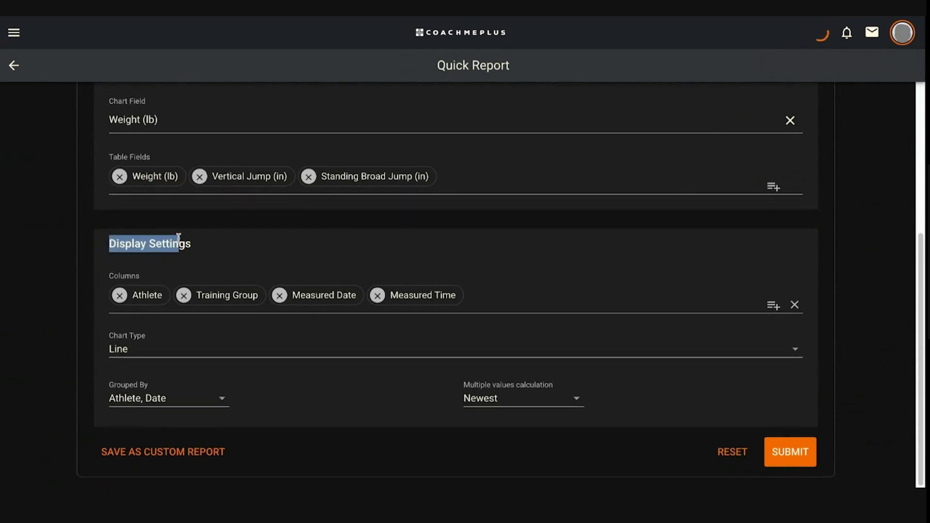
left_click(182, 238)
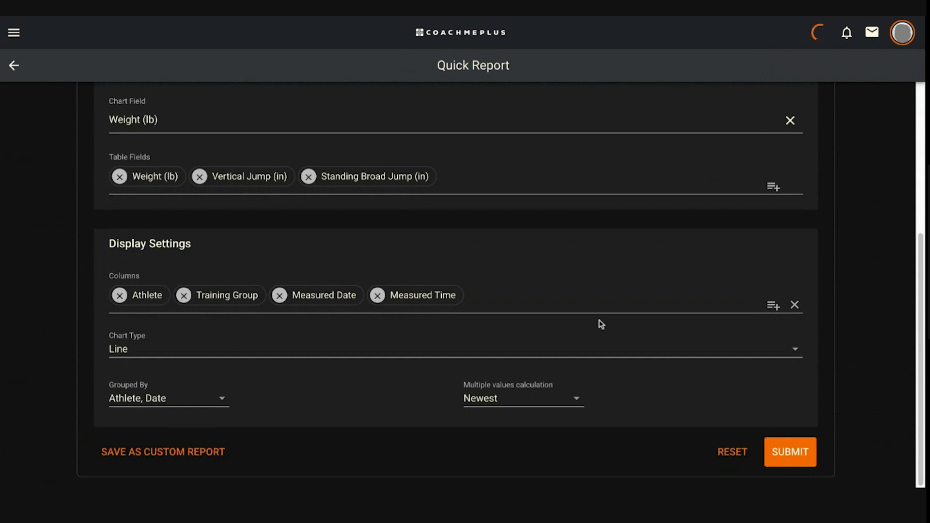
left_click(545, 300)
left_click(286, 254)
left_click(478, 308)
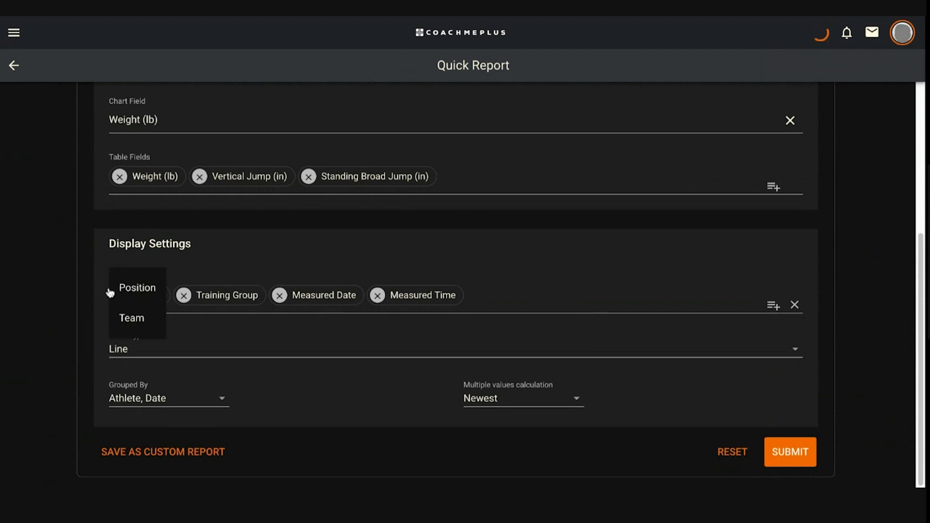
left_click(132, 290)
left_click(477, 297)
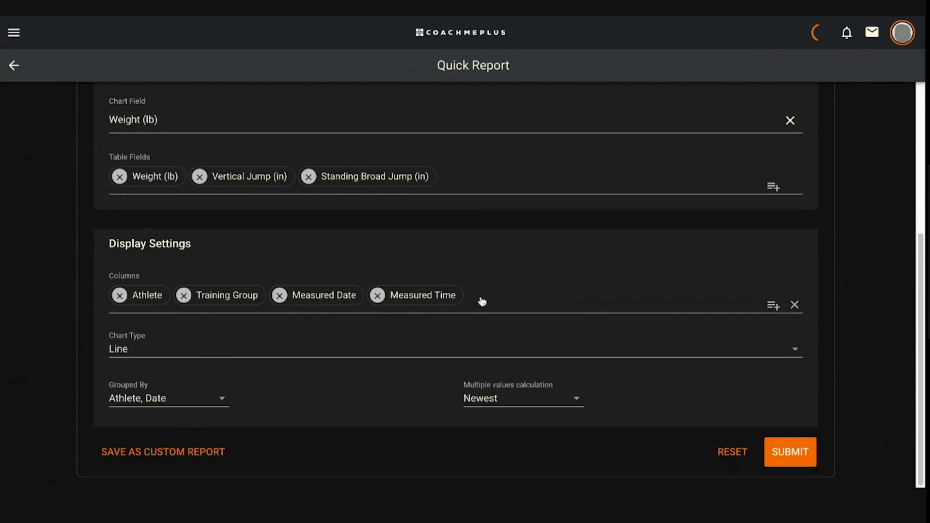
left_click(480, 302)
left_click(145, 321)
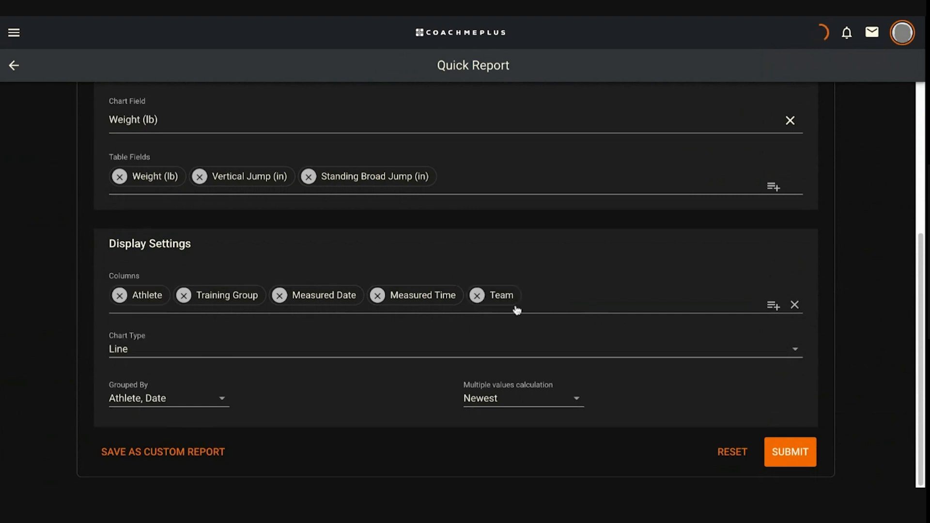
left_click(478, 296)
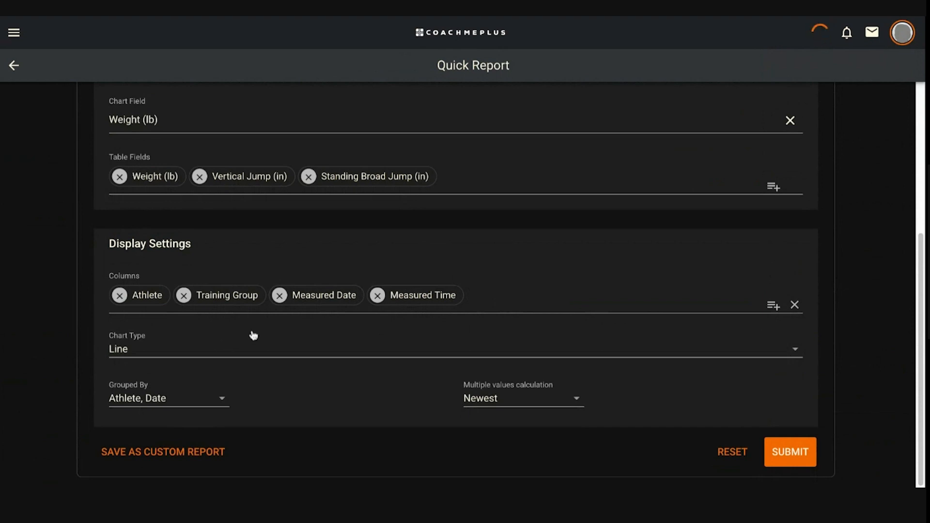
Step: Set the report's chart type to Line
left_click(174, 348)
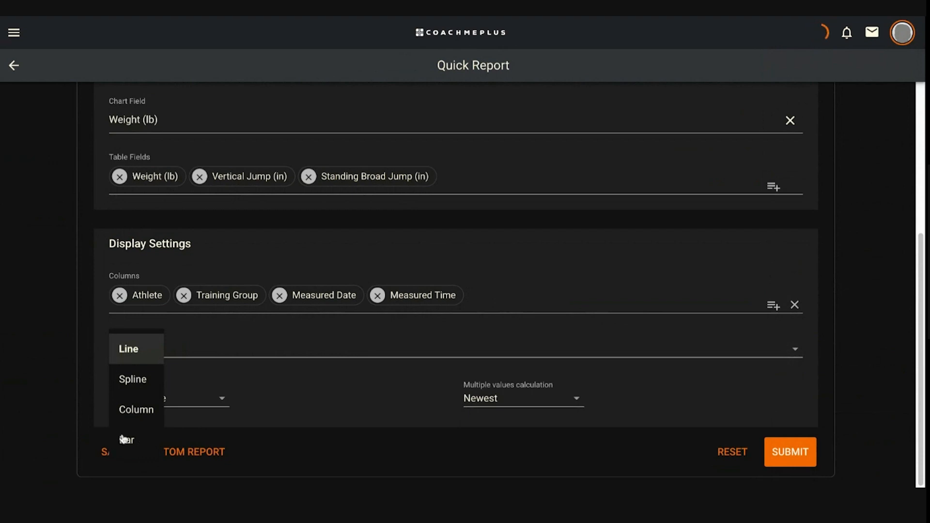
left_click(130, 357)
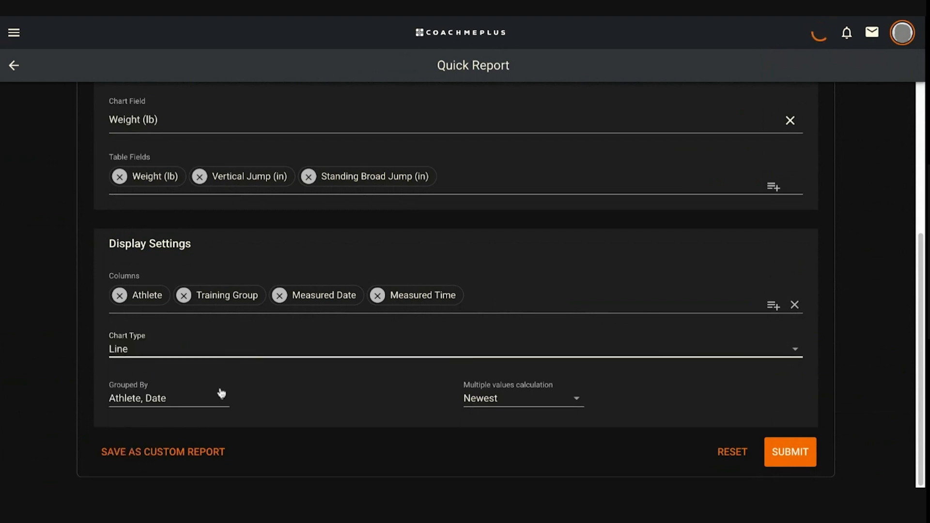
left_click(344, 416)
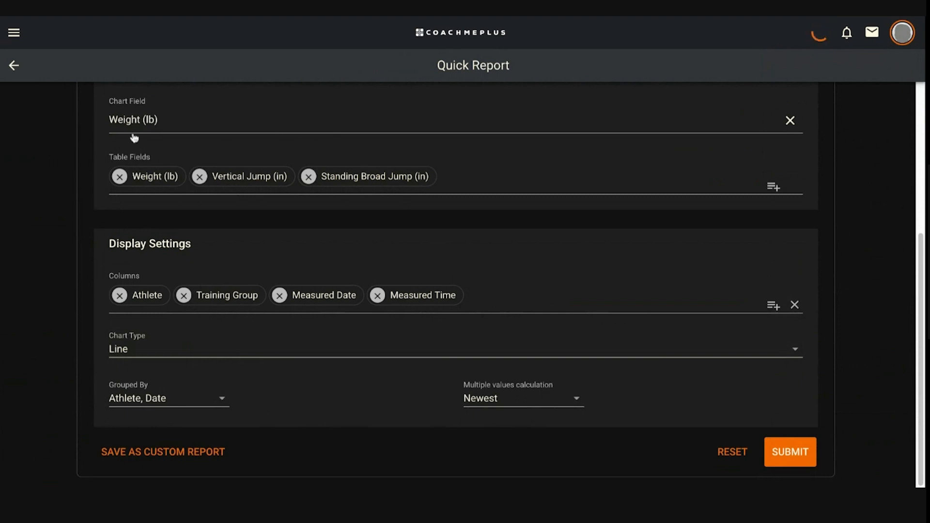
Step: Try Average and Minimum as the multiple values calculation, and return it to Newest
left_click(499, 391)
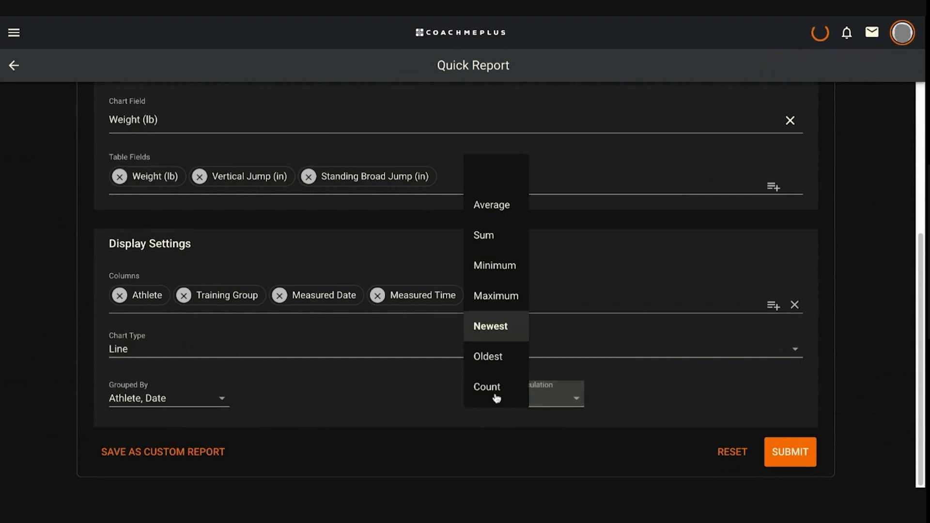
left_click(504, 208)
left_click(557, 394)
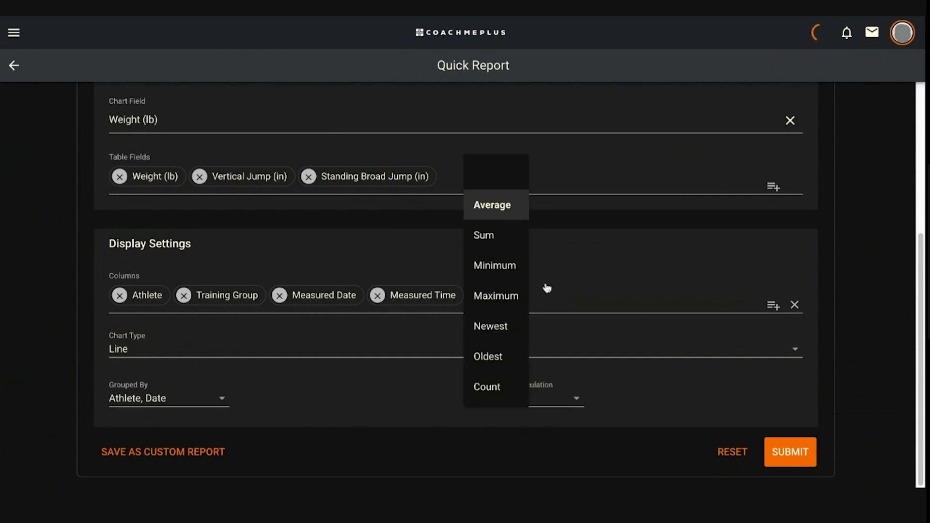
left_click(493, 266)
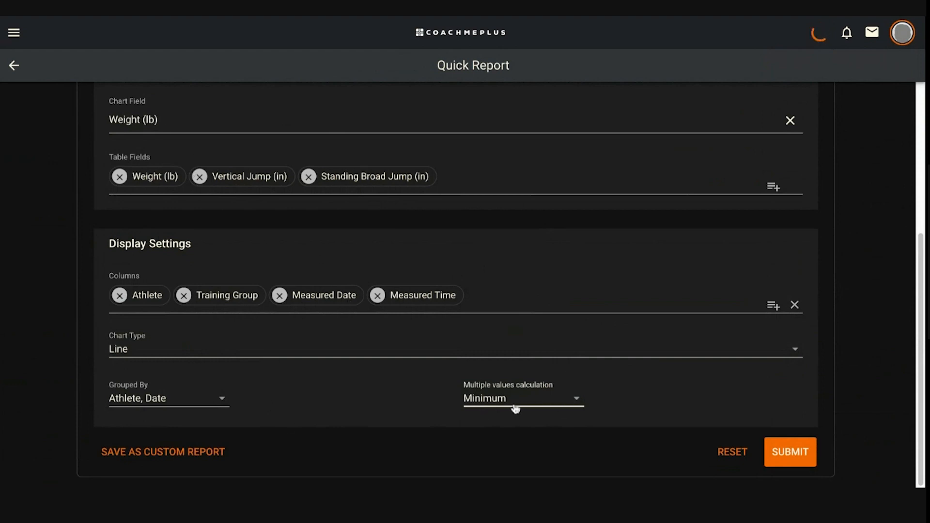
left_click(516, 407)
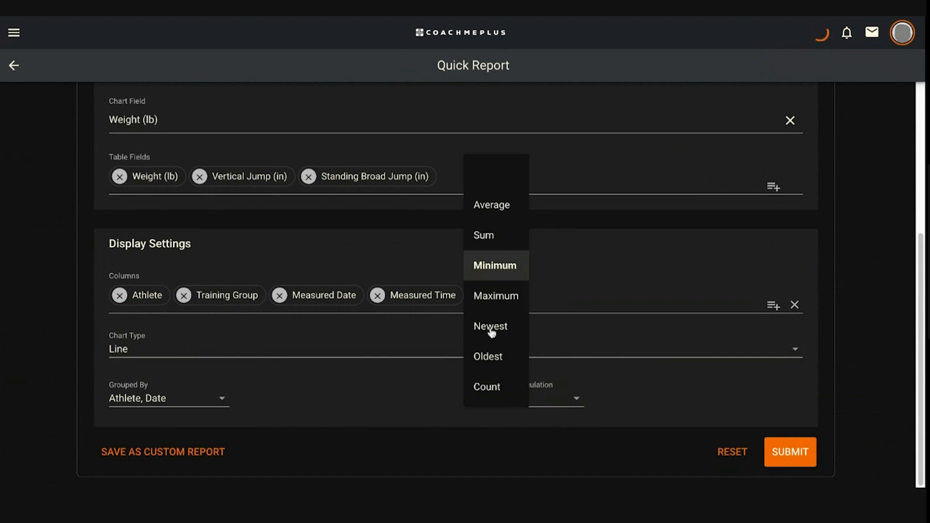
left_click(490, 327)
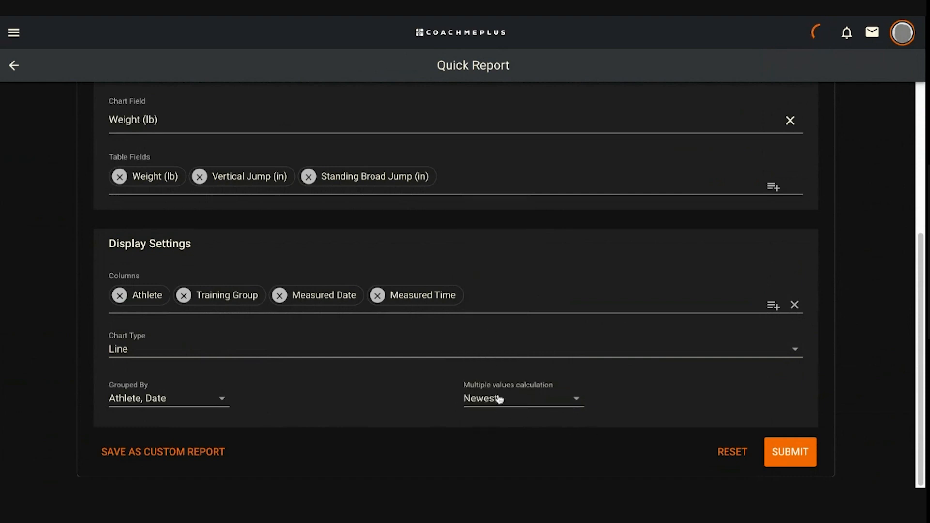
left_click(514, 406)
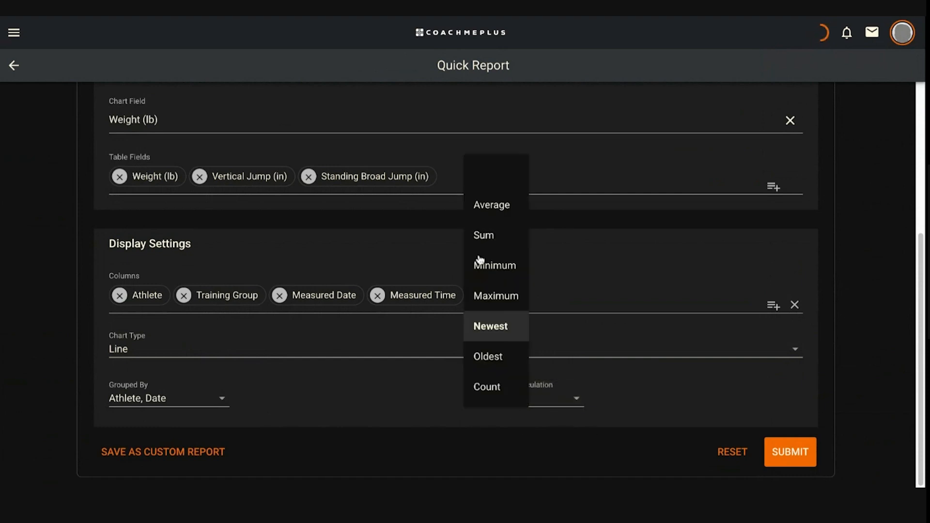
left_click(473, 428)
left_click(516, 410)
left_click(480, 410)
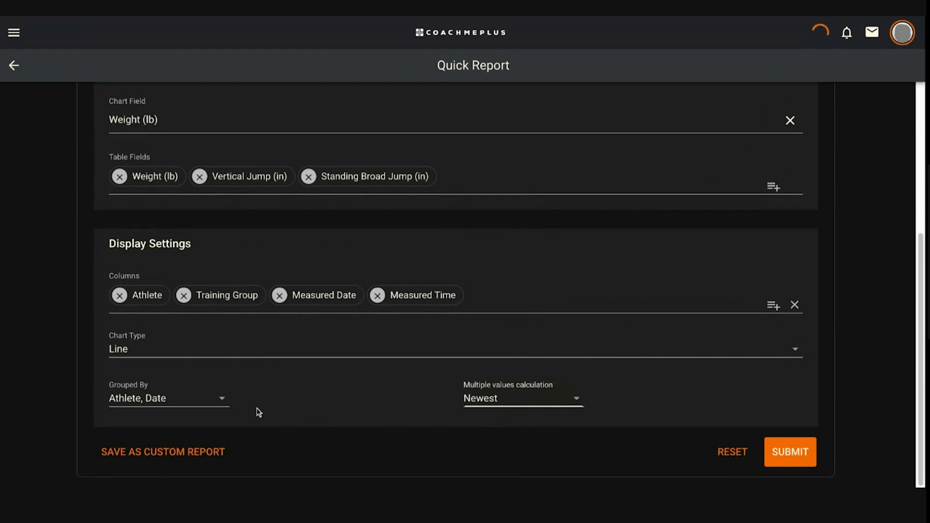
Step: Look through the grouping options and group the report by Athlete, Date
left_click(189, 407)
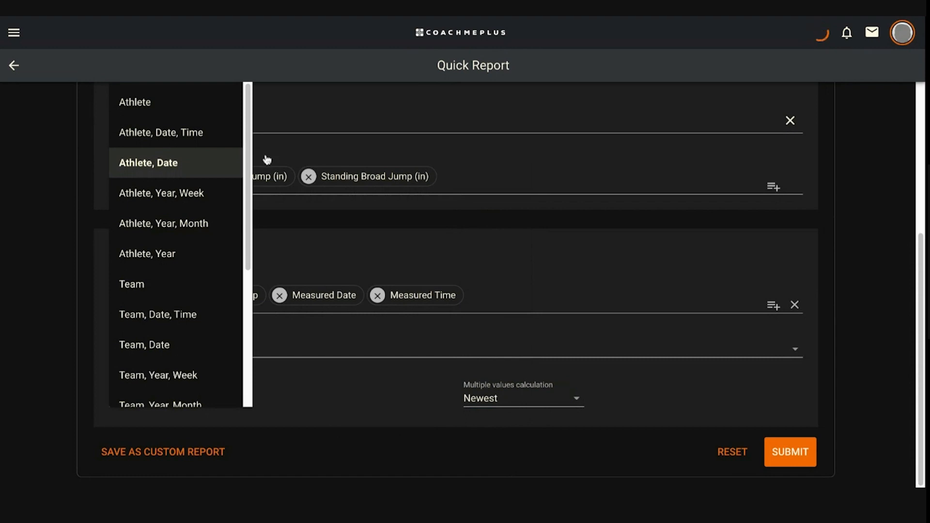
scroll(252, 142, "down", 5)
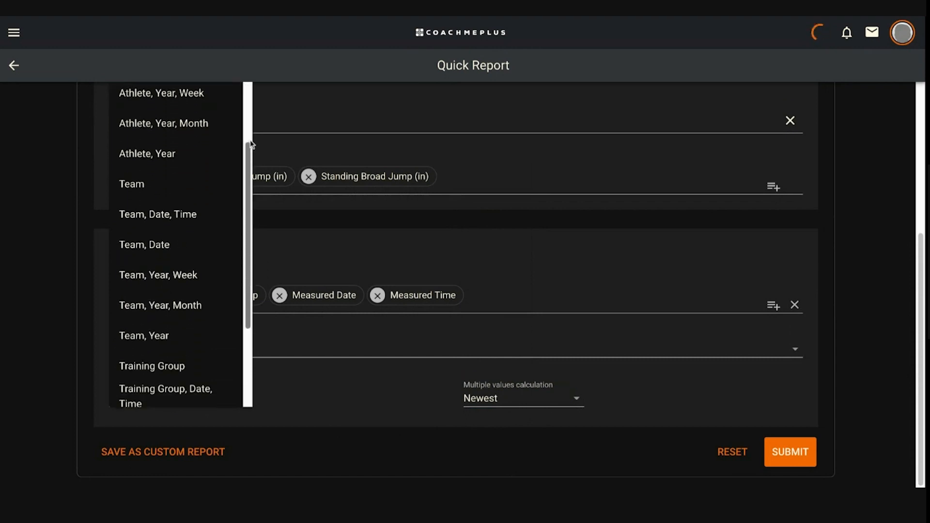
scroll(251, 144, "up", 4)
scroll(251, 144, "up", 1)
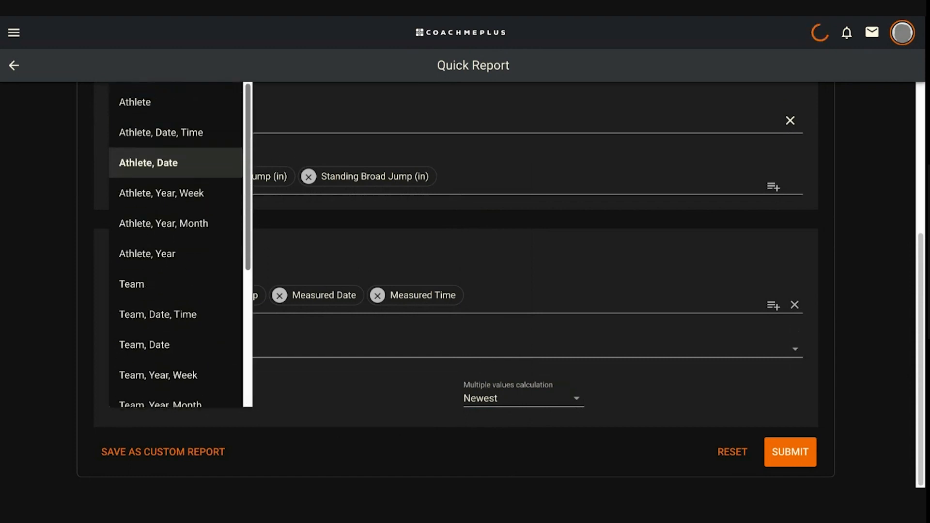
left_click(159, 164)
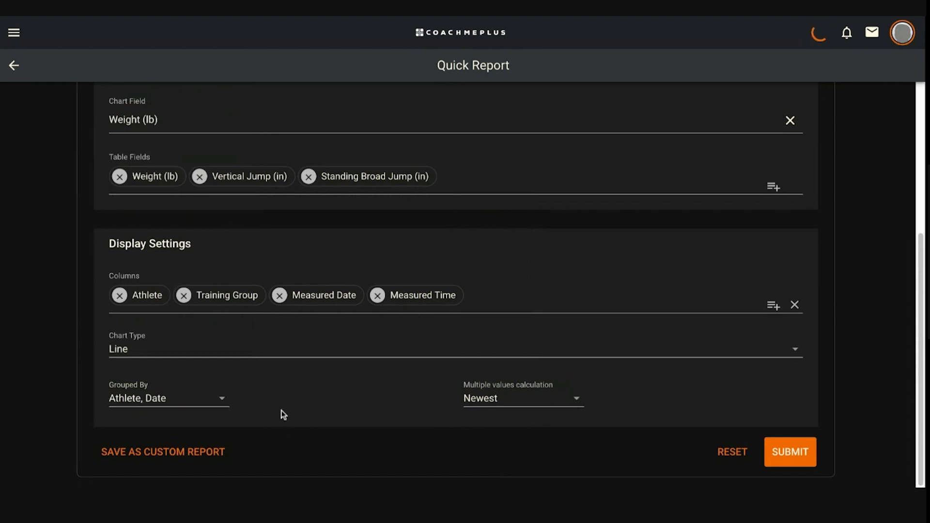
Step: Submit the report configuration and look through the resulting weight chart and results table
scroll(329, 375, "up", 5)
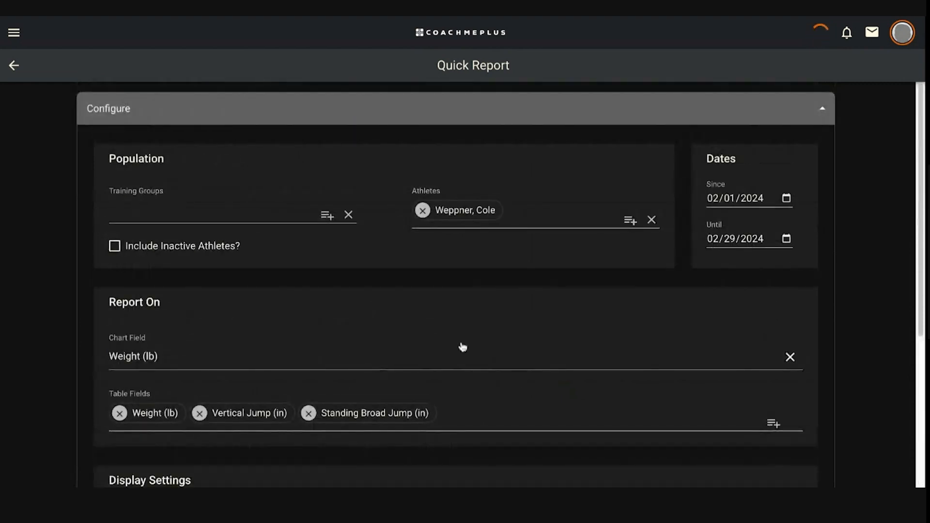
scroll(462, 347, "down", 5)
left_click(798, 459)
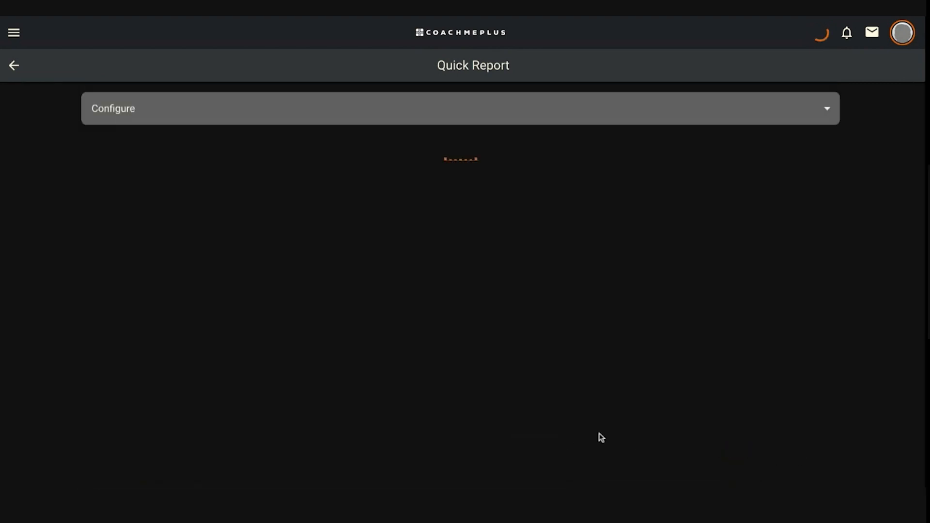
scroll(493, 363, "down", 1)
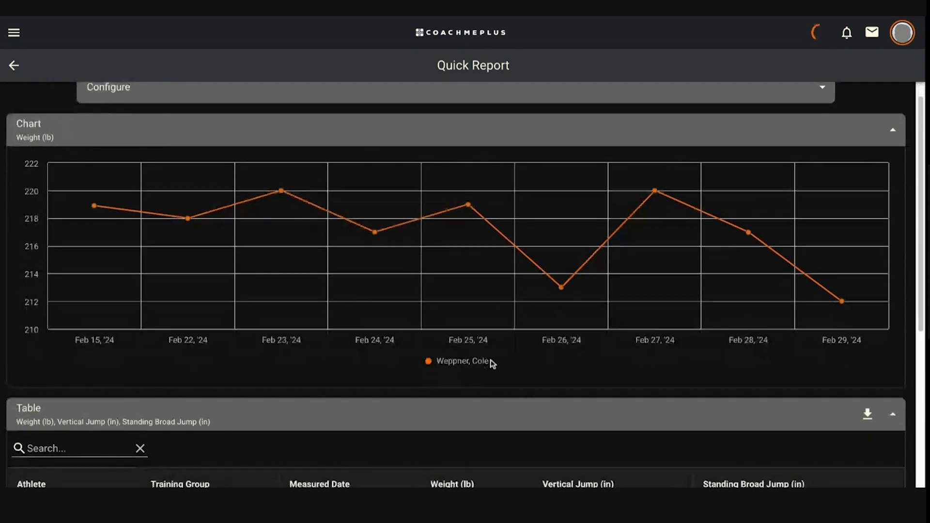
mouse_move(294, 199)
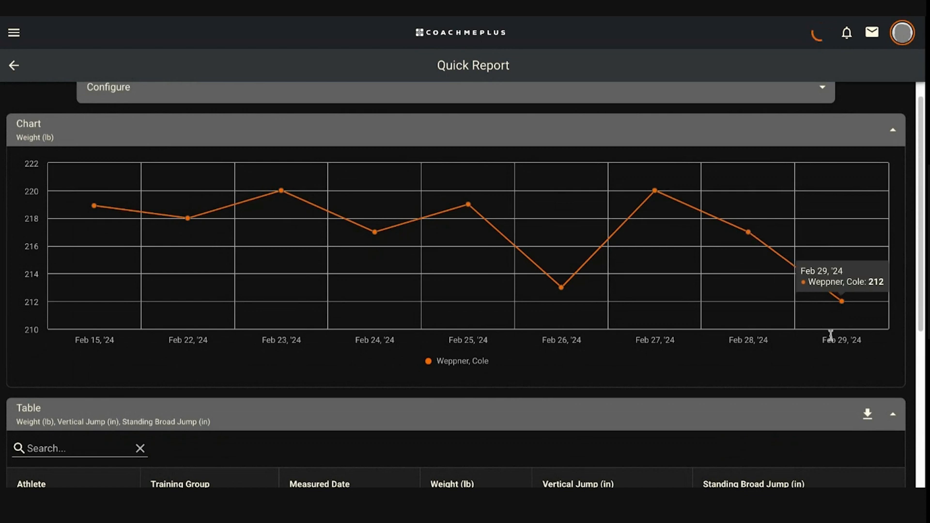
scroll(349, 326, "down", 5)
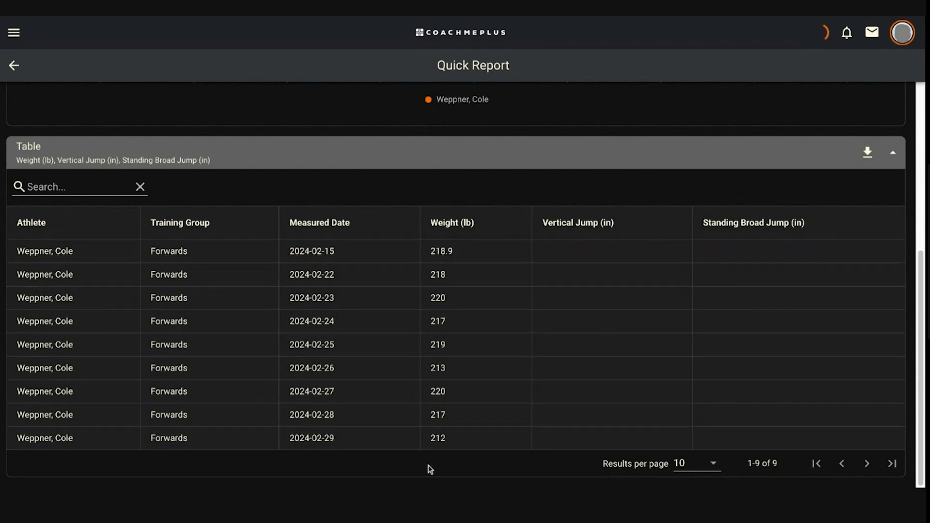
scroll(443, 455, "up", 5)
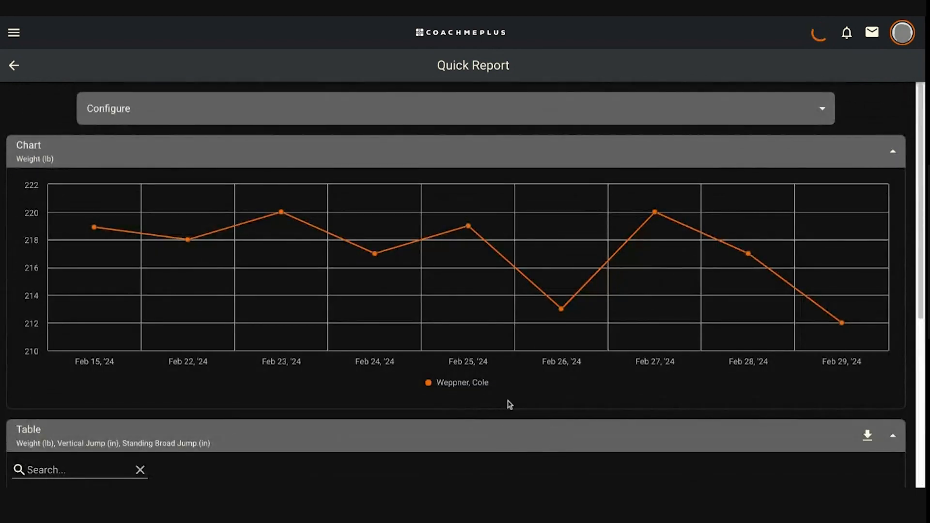
Step: Reopen the report configuration, extend the population through the training groups and resubmit the report
left_click(280, 113)
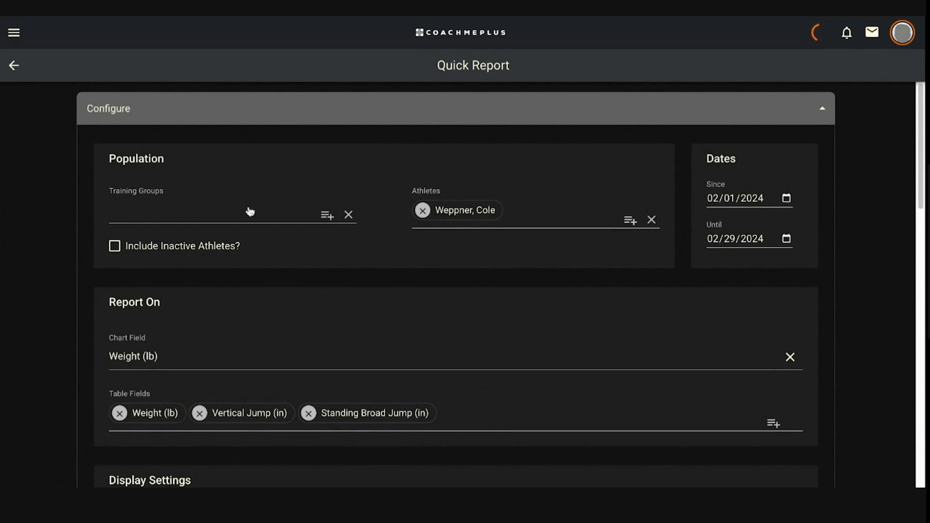
left_click(145, 214)
left_click(291, 112)
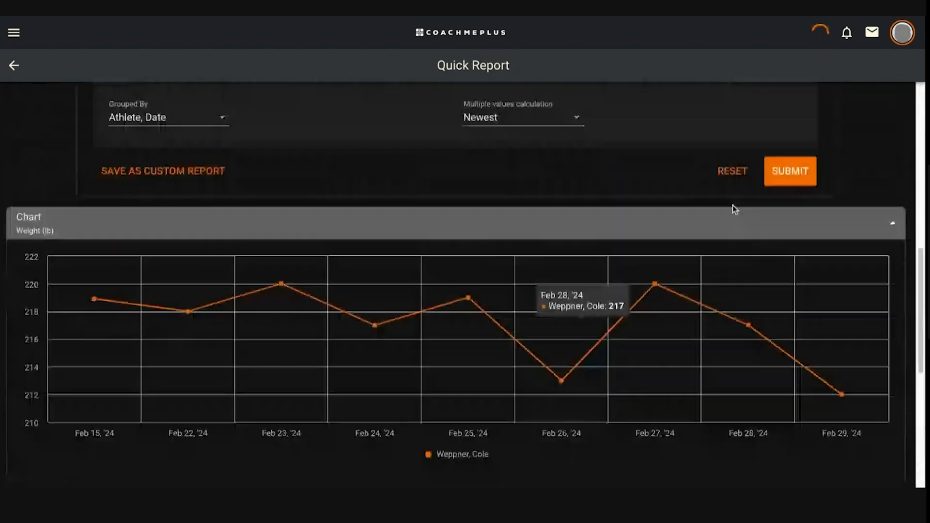
left_click(788, 175)
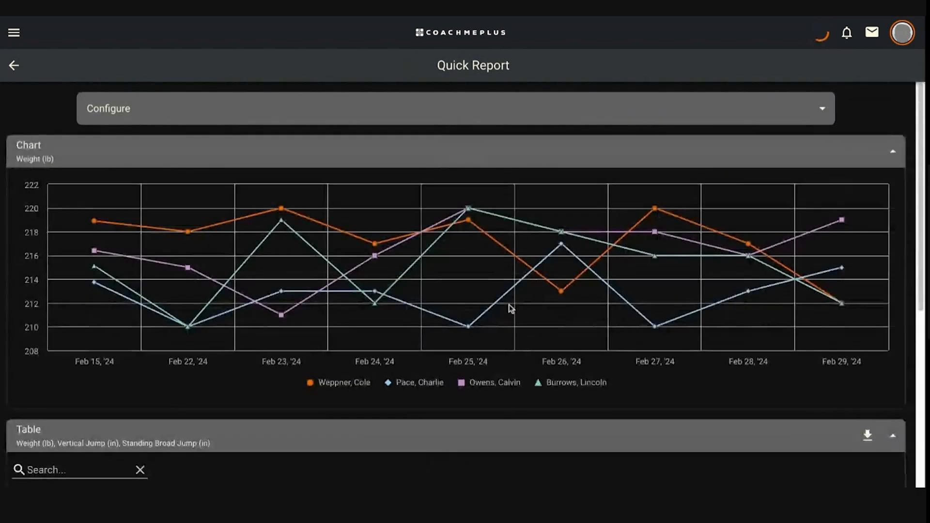
Step: Sort the results table by Measured Date, first ascending and finally descending
scroll(509, 308, "down", 3)
scroll(434, 295, "down", 5)
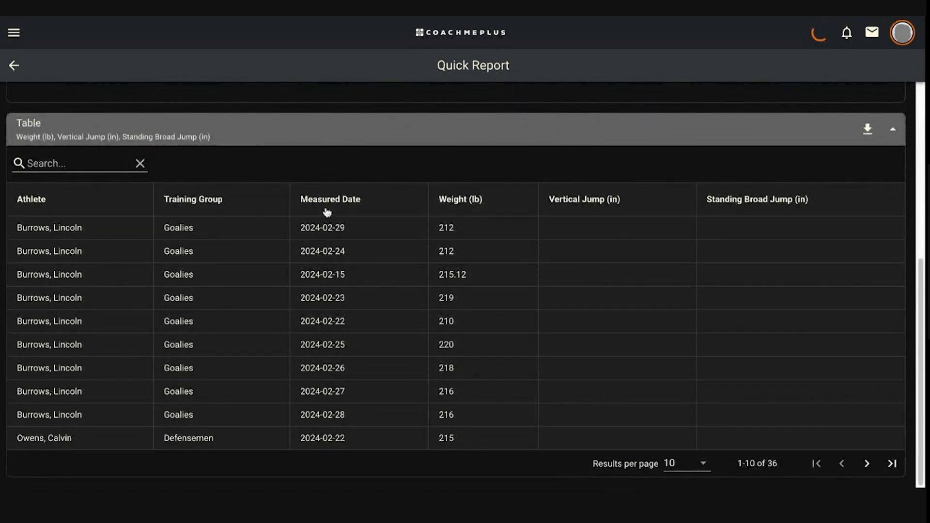
left_click(361, 206)
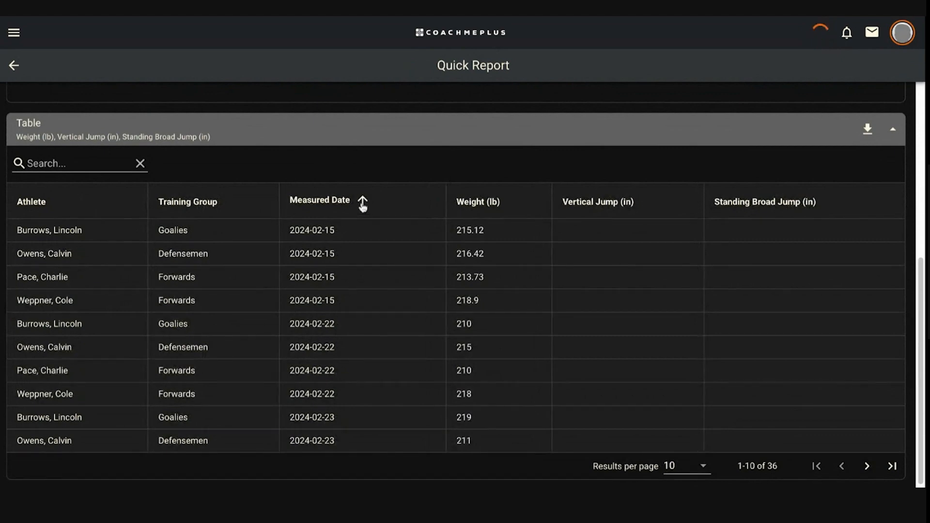
left_click(361, 207)
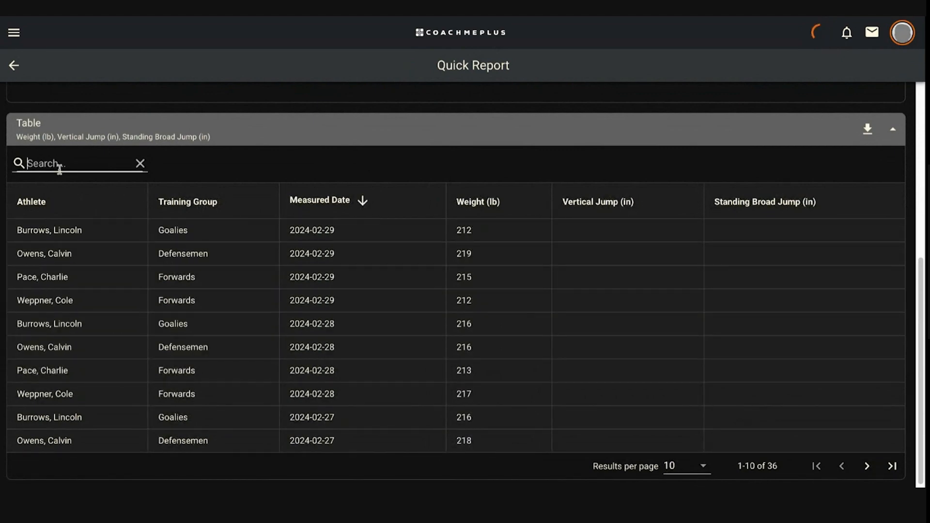
Step: Search the results table by part of an athlete's last name, clear the search and return to the chart
type("wepp")
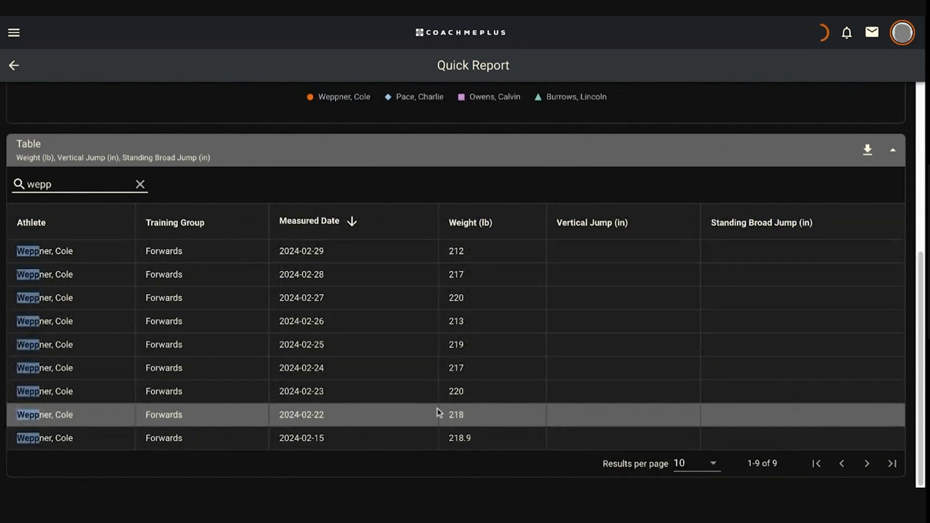
left_click(140, 185)
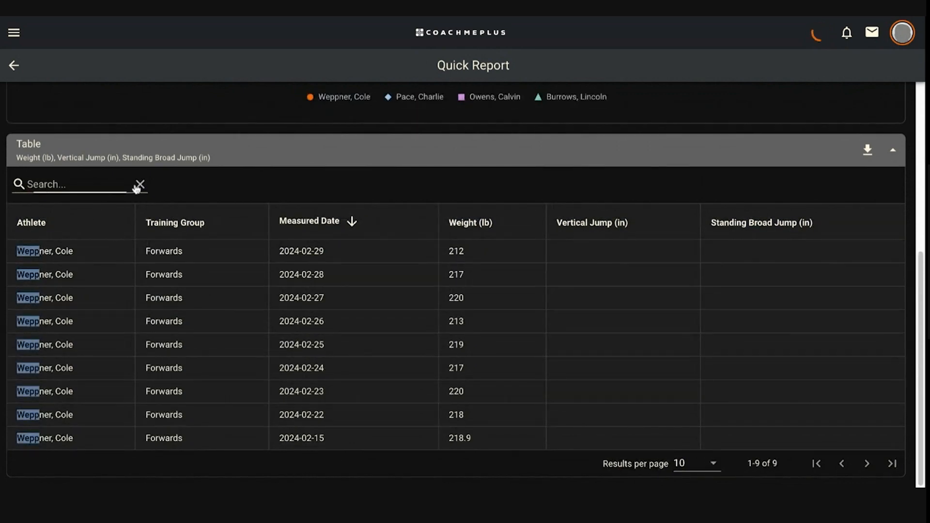
scroll(698, 390, "up", 5)
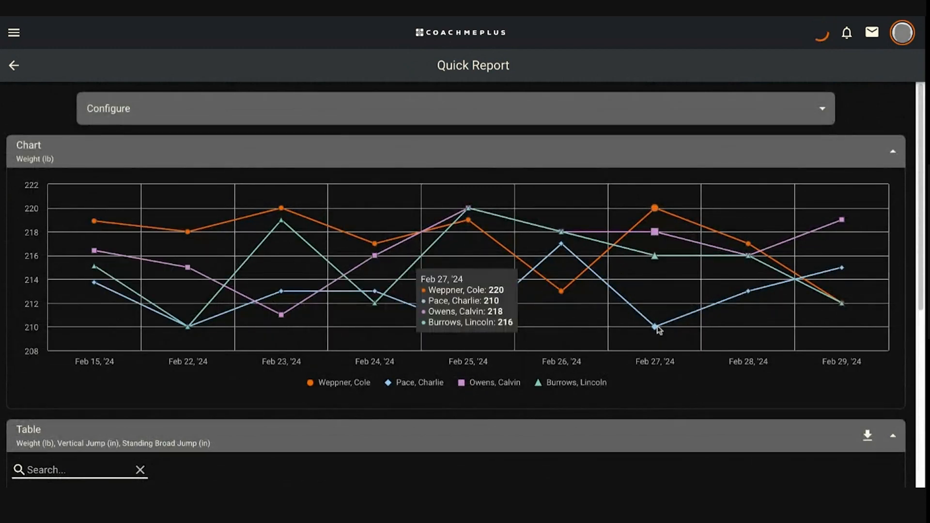
Step: Hide the first, third and fourth athletes' lines in the weight chart so only the second athlete is plotted
scroll(740, 415, "down", 2)
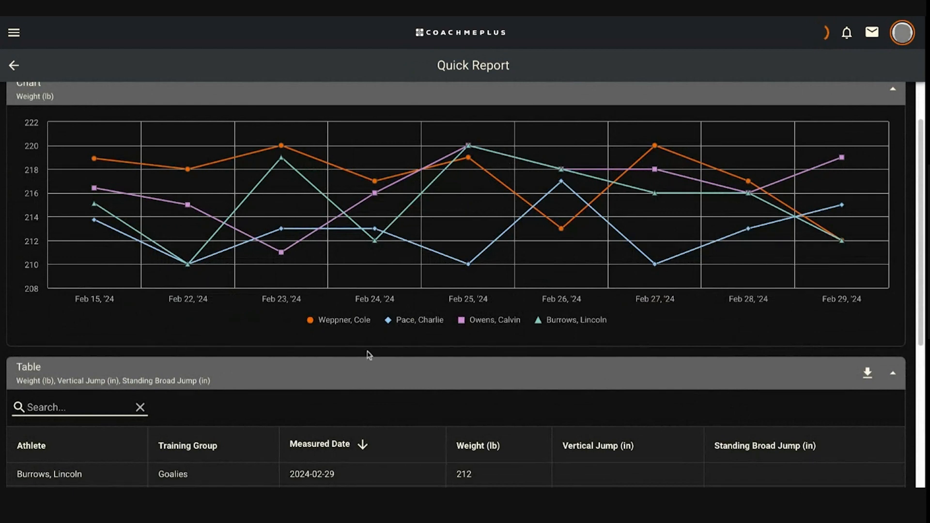
left_click(313, 322)
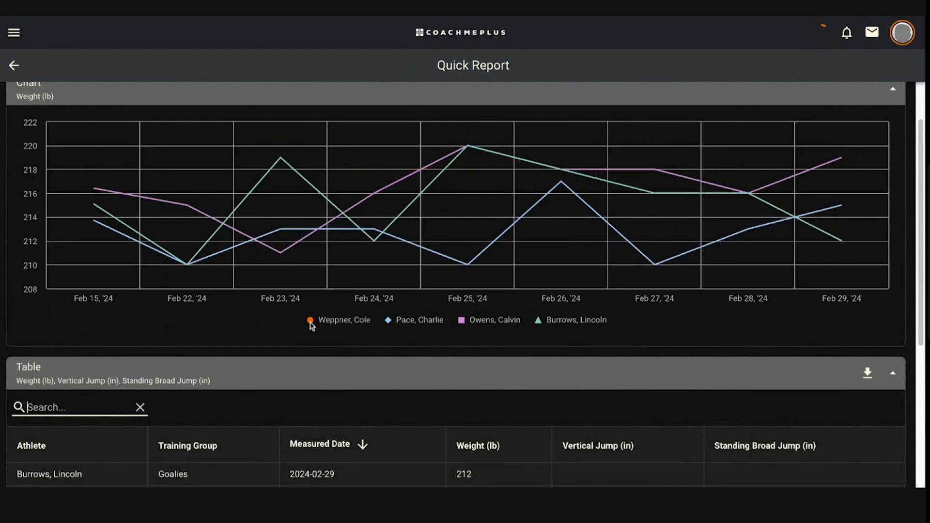
left_click(479, 320)
left_click(558, 320)
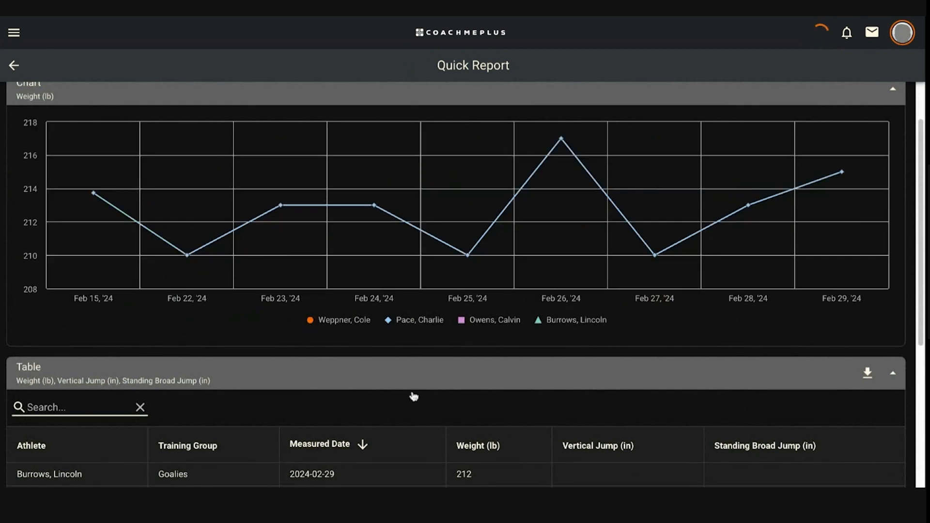
Step: Restore the hidden athletes' lines in the weight chart and toggle the second athlete's line off and on
left_click(474, 325)
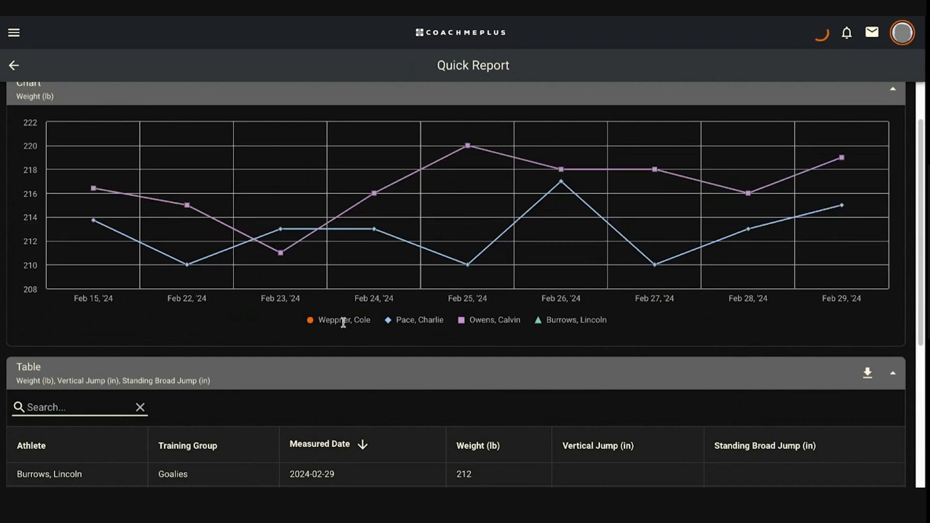
left_click(342, 322)
left_click(555, 320)
left_click(400, 324)
left_click(418, 327)
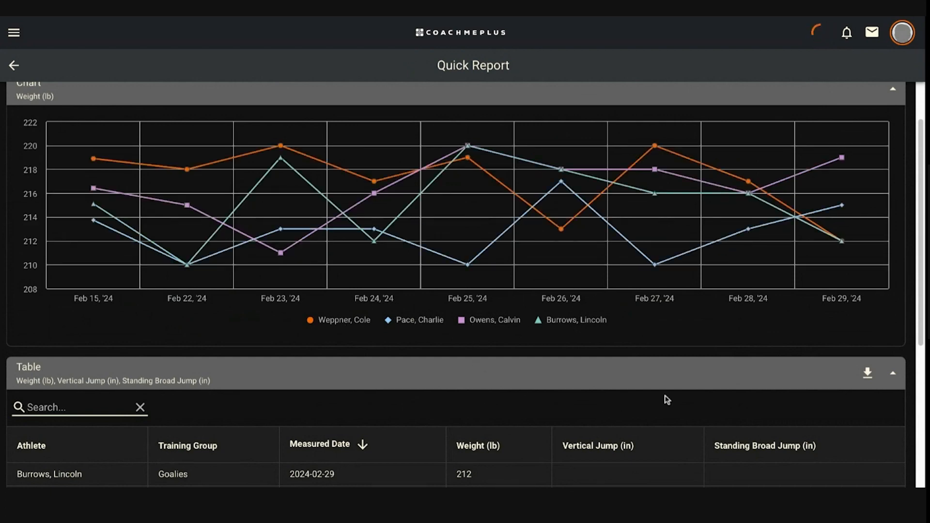
Step: Download the results table in Excel format
scroll(723, 337, "down", 5)
scroll(696, 338, "up", 1)
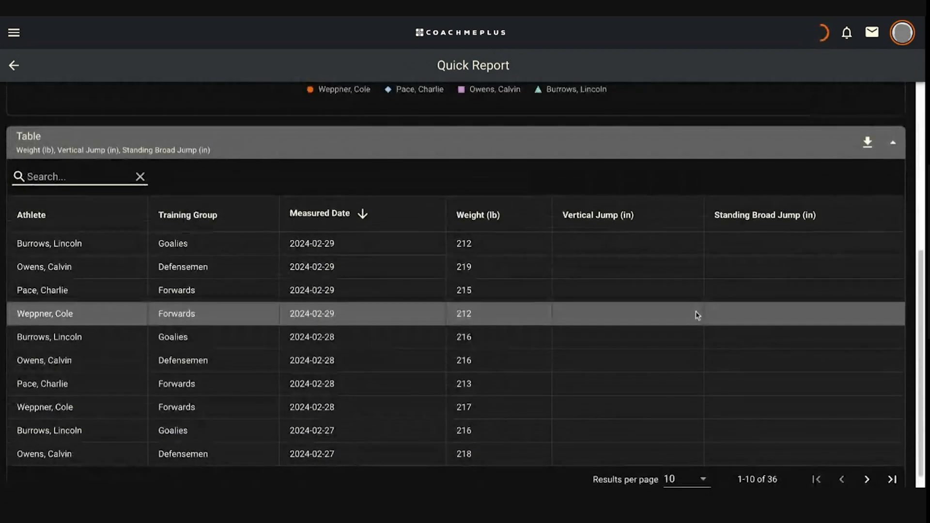
scroll(818, 287, "down", 1)
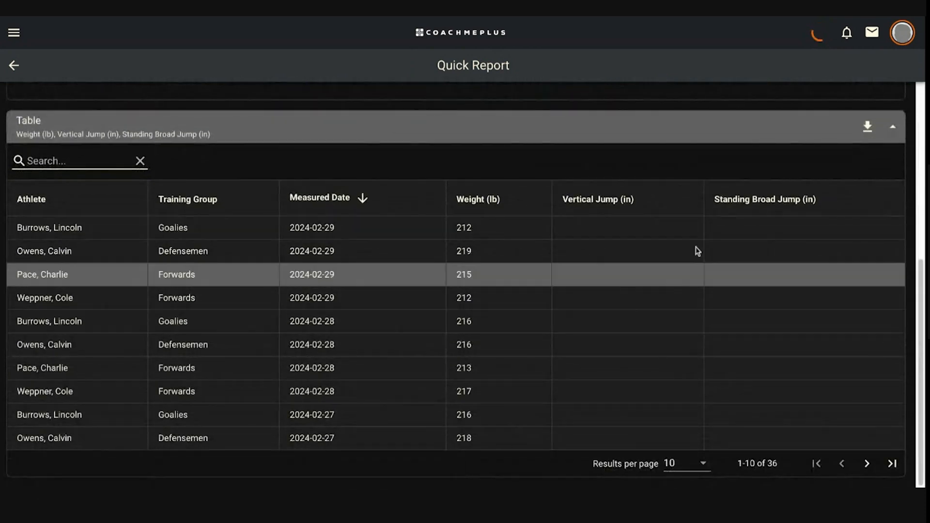
left_click(871, 127)
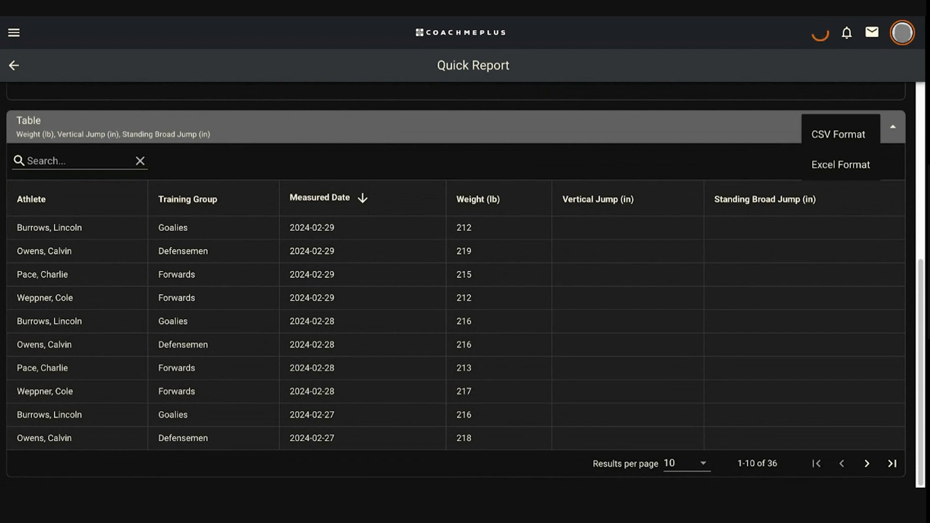
left_click(826, 170)
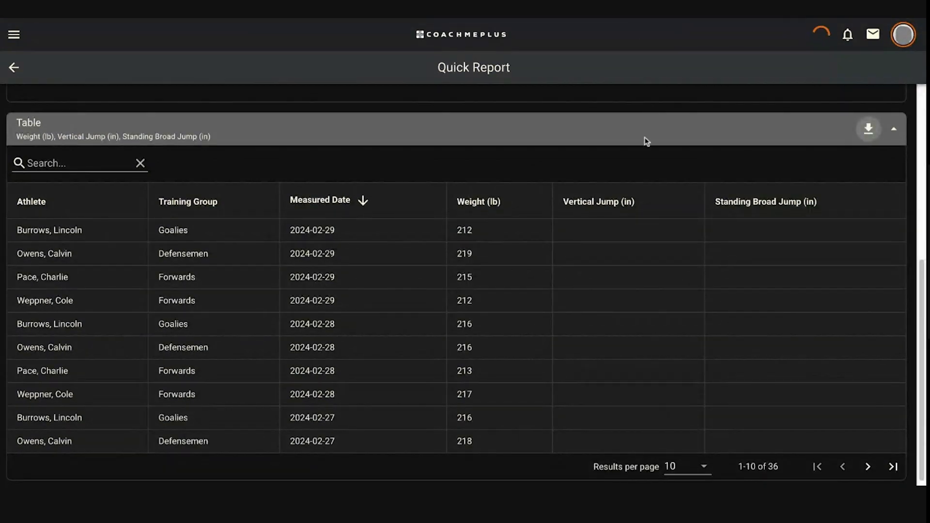
Step: Collapse the results table and reopen the report configuration
scroll(529, 276, "up", 4)
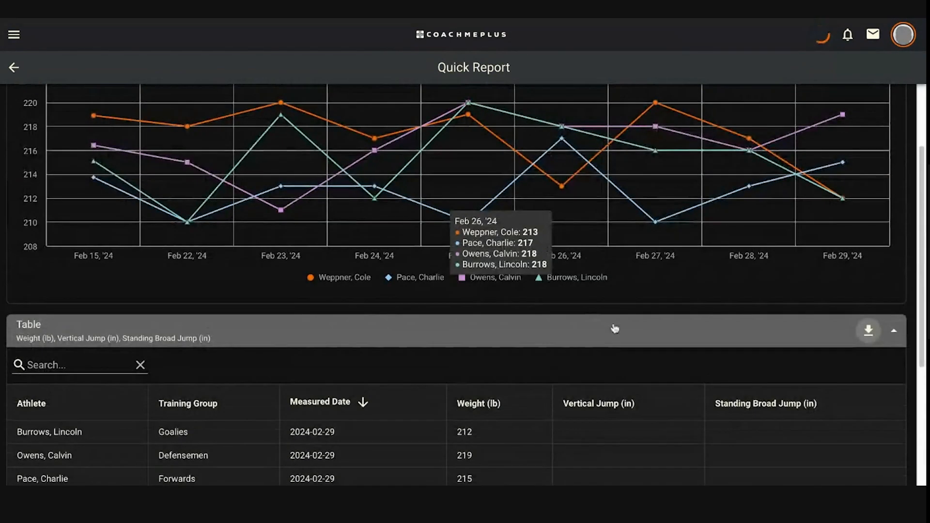
left_click(894, 331)
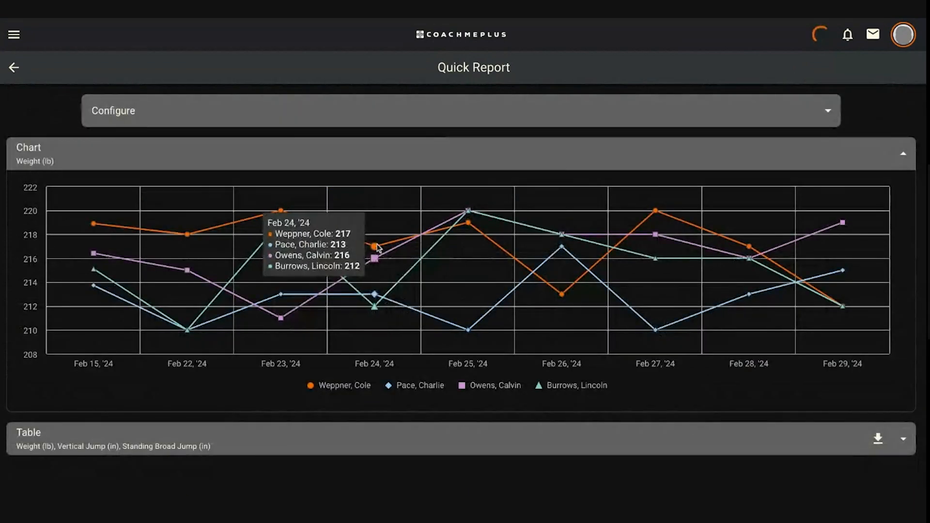
left_click(828, 112)
Step: Review the configured population, dates, chart and table fields, and display settings of the report
scroll(509, 228, "down", 3)
scroll(509, 227, "up", 3)
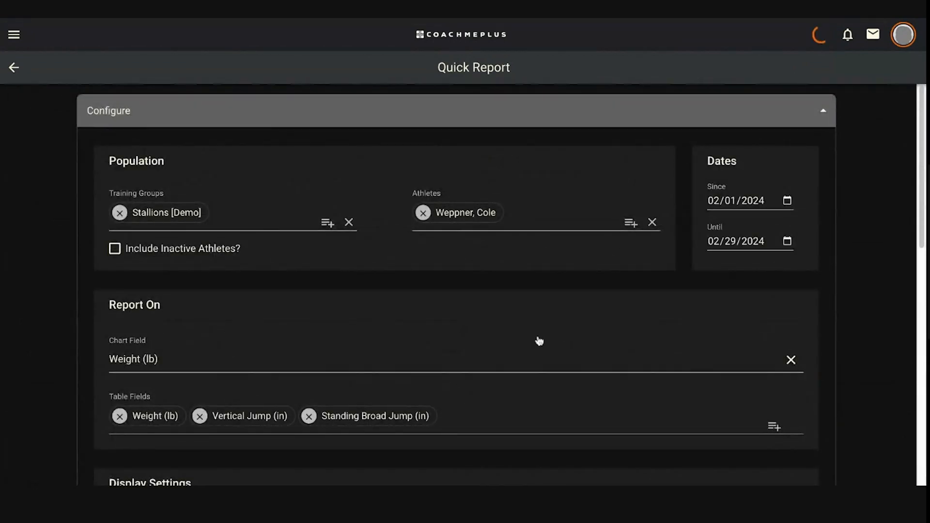
scroll(536, 326, "down", 3)
scroll(484, 325, "down", 2)
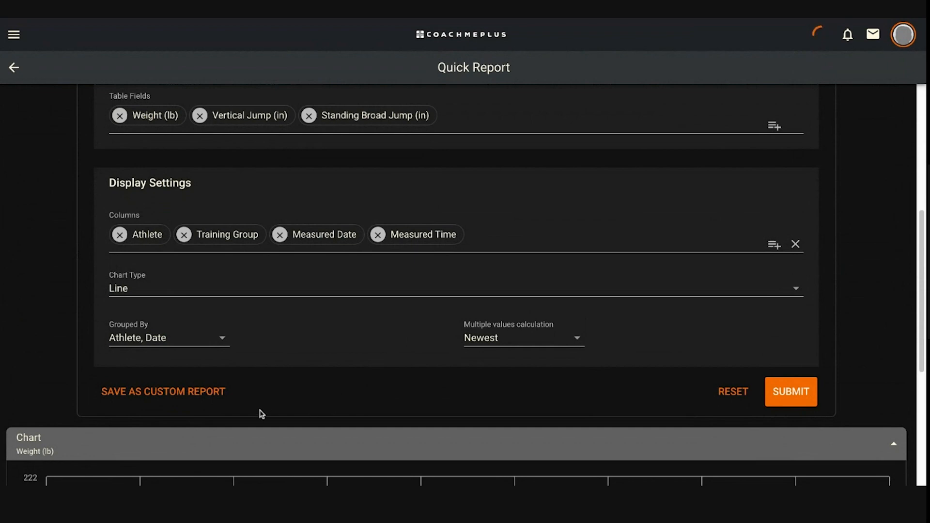
scroll(260, 411, "up", 5)
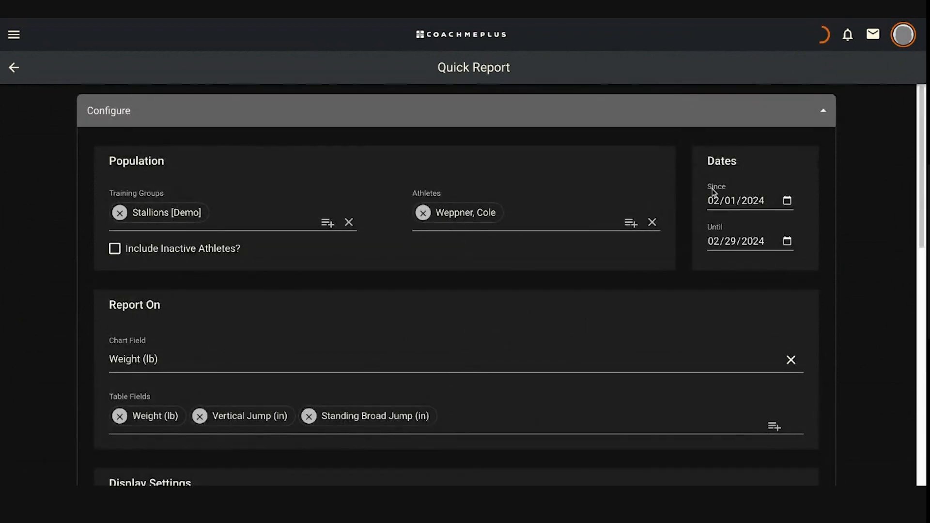
scroll(154, 445, "down", 4)
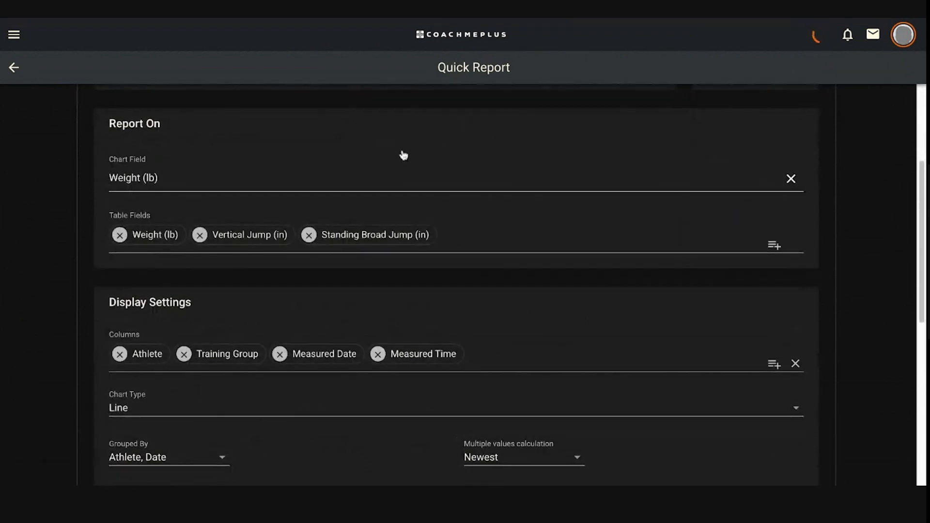
scroll(462, 277, "down", 2)
scroll(245, 410, "down", 1)
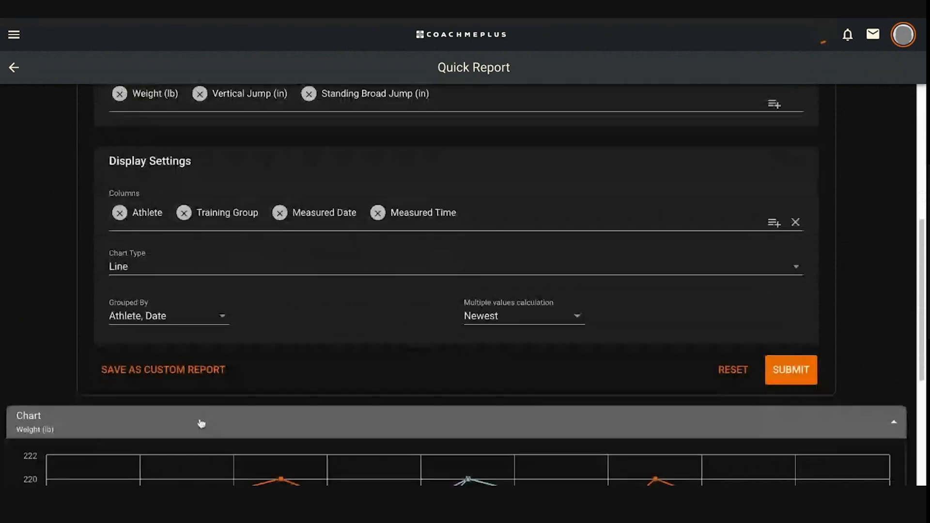
Step: Save the configuration as a custom report named "Weight and Performance Index"
left_click(187, 371)
type("Weight")
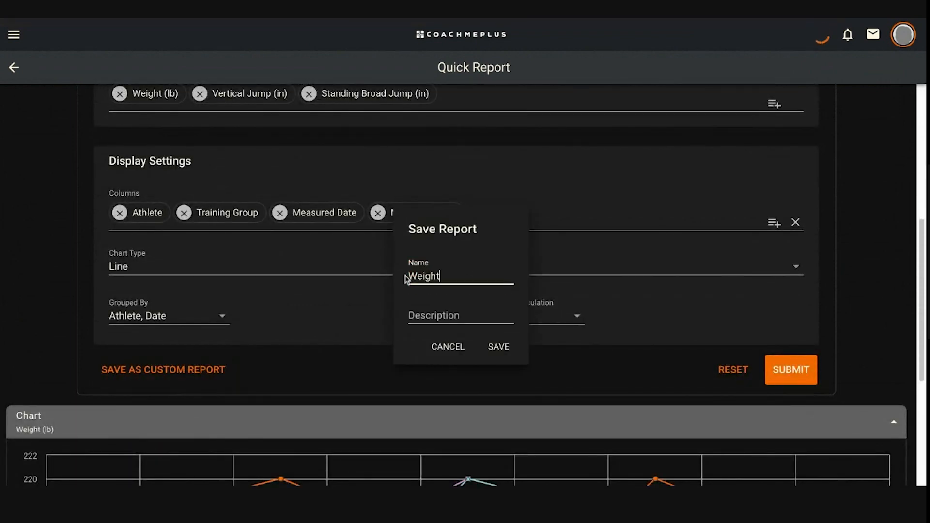
type(" and Performance Index")
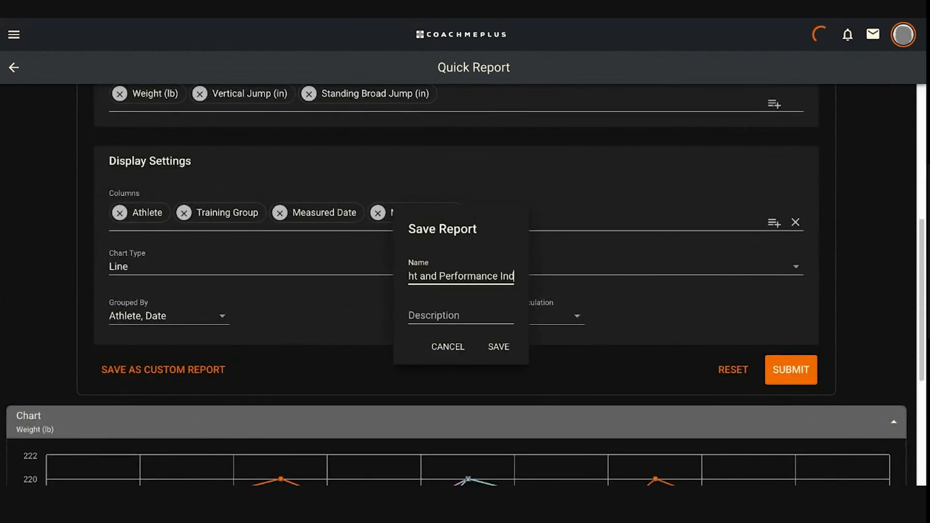
left_click(492, 348)
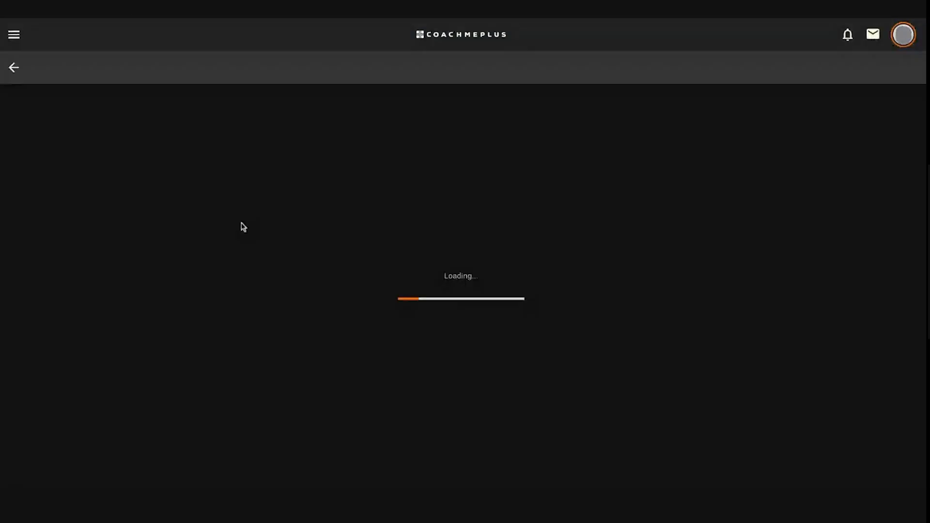
Step: Open the saved "Weight and Performance Index" report from the reports list and look over its configuration
left_click(13, 34)
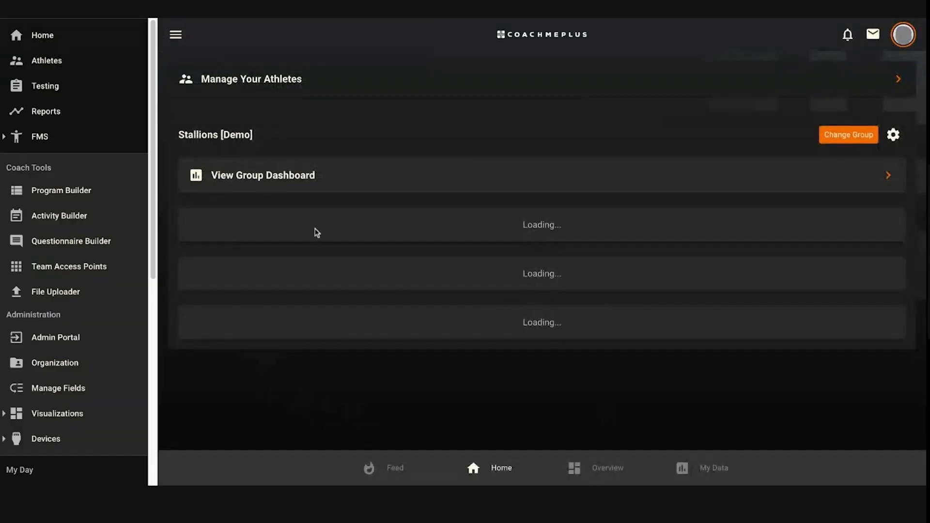
left_click(56, 120)
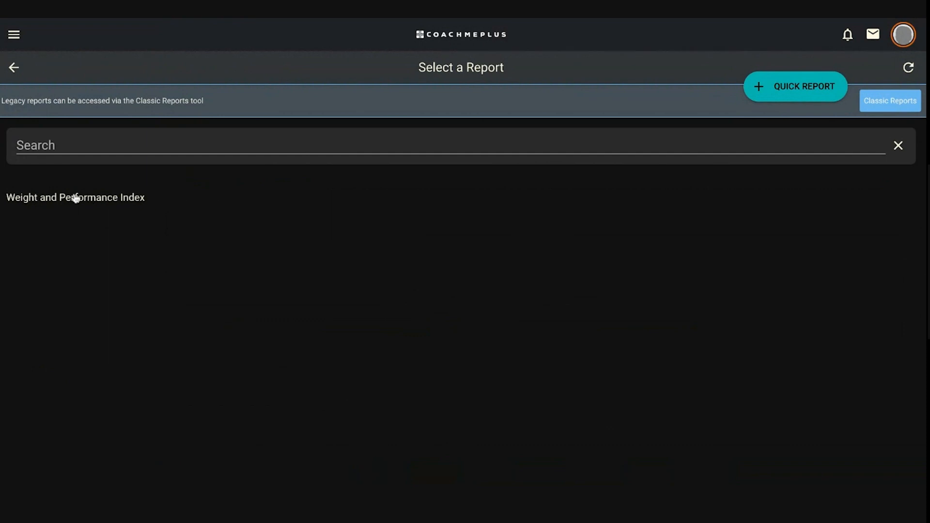
left_click(104, 201)
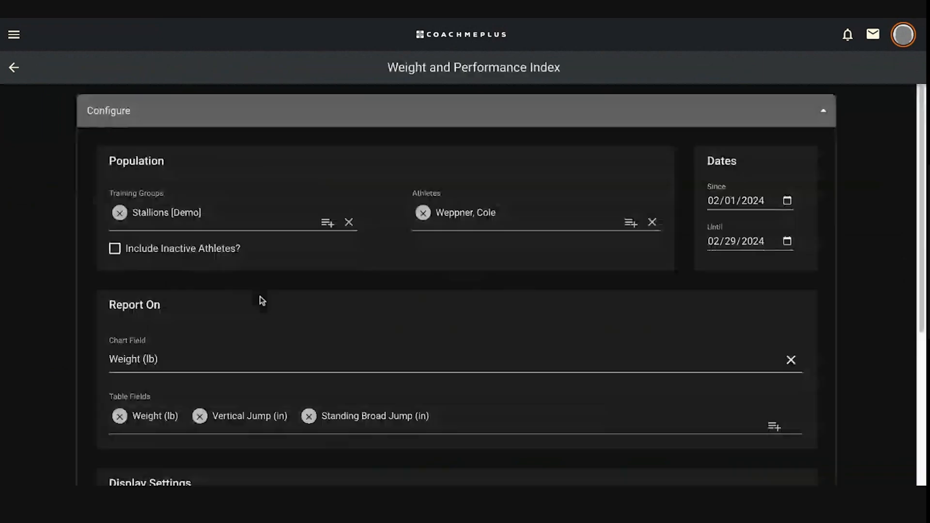
scroll(697, 293, "down", 5)
scroll(699, 384, "up", 5)
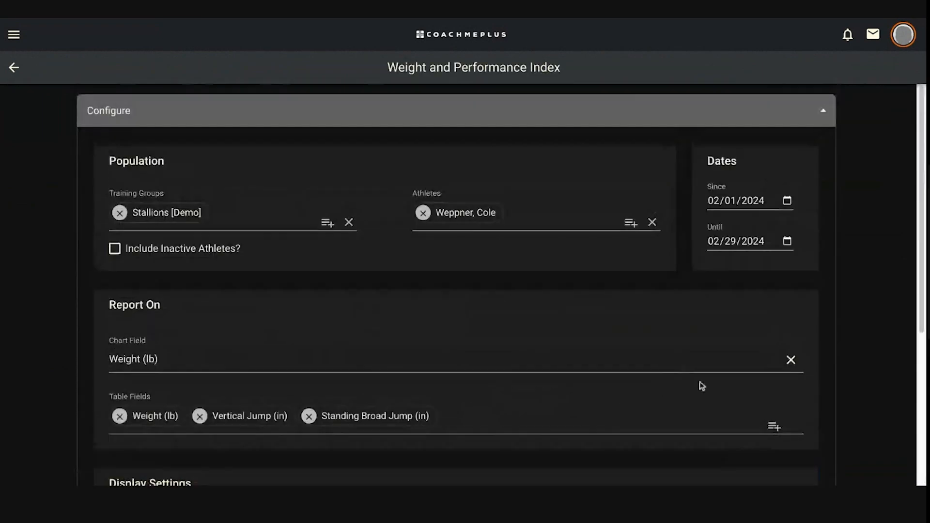
Step: Set the report's date range from 03/01/2024 until 03/07/2024 and submit it
left_click(787, 201)
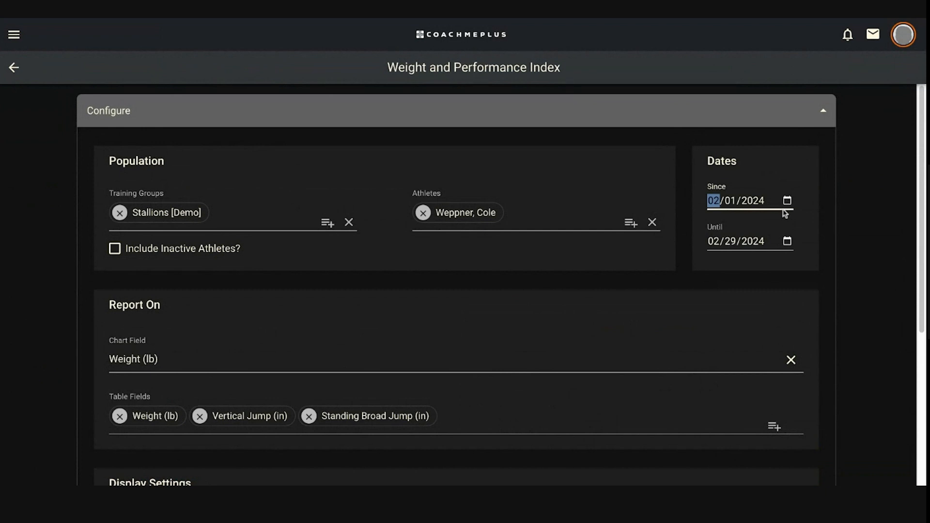
key("Up")
left_click(786, 248)
left_click(751, 376)
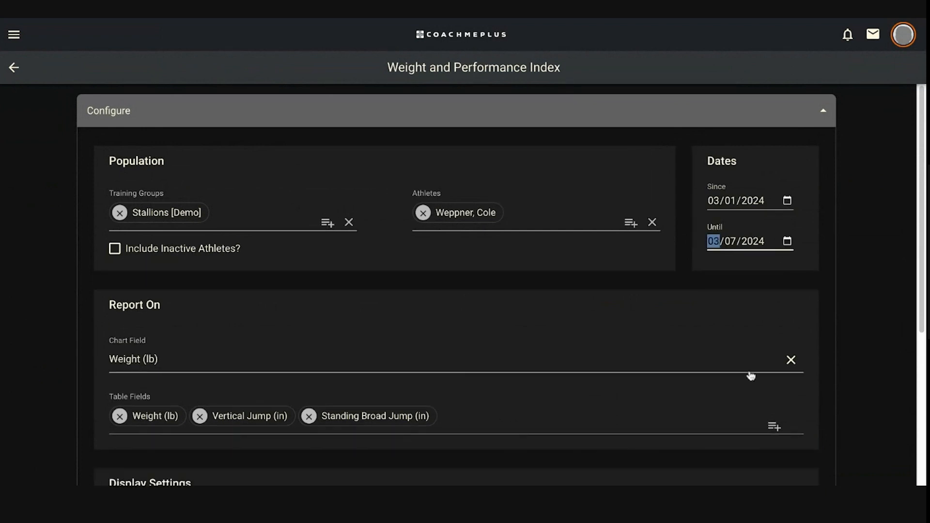
left_click(728, 282)
scroll(843, 388, "down", 5)
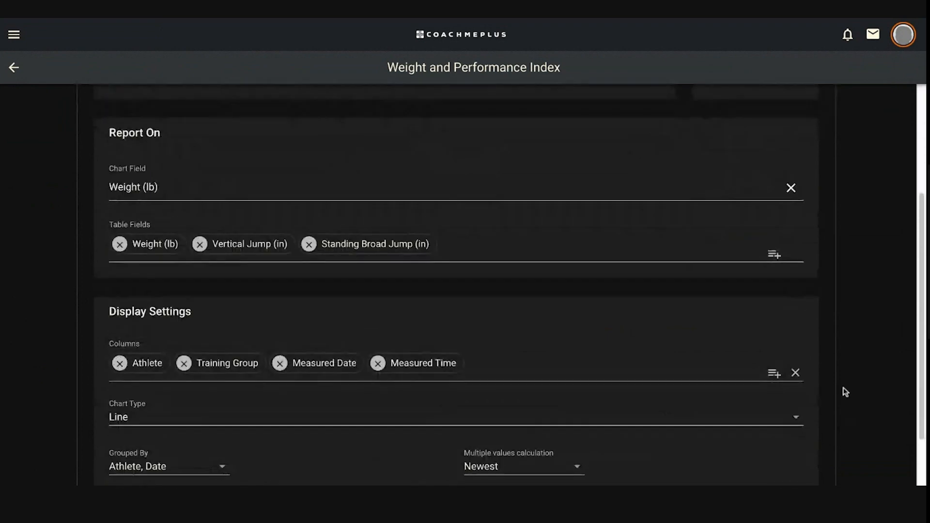
left_click(787, 445)
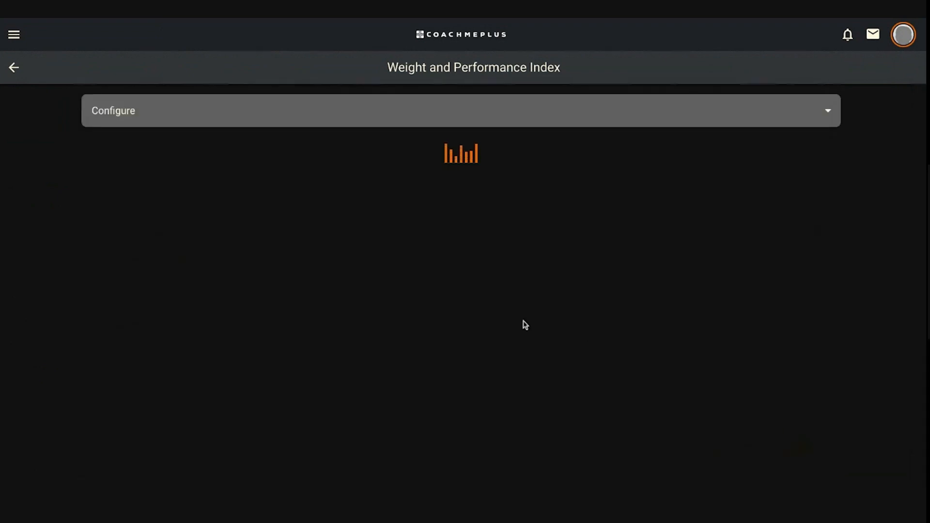
Step: Look through the weight chart and results table for the new date range
scroll(644, 310, "down", 6)
scroll(606, 339, "up", 3)
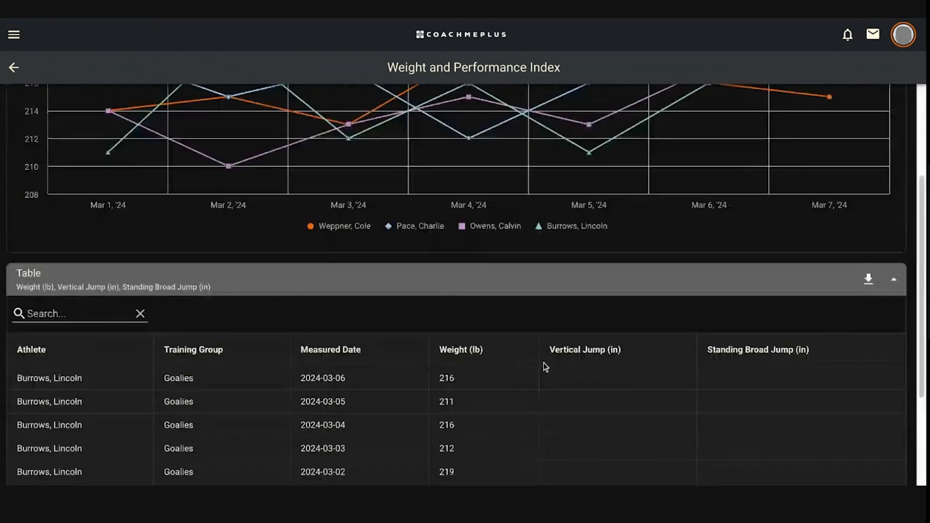
scroll(544, 363, "up", 3)
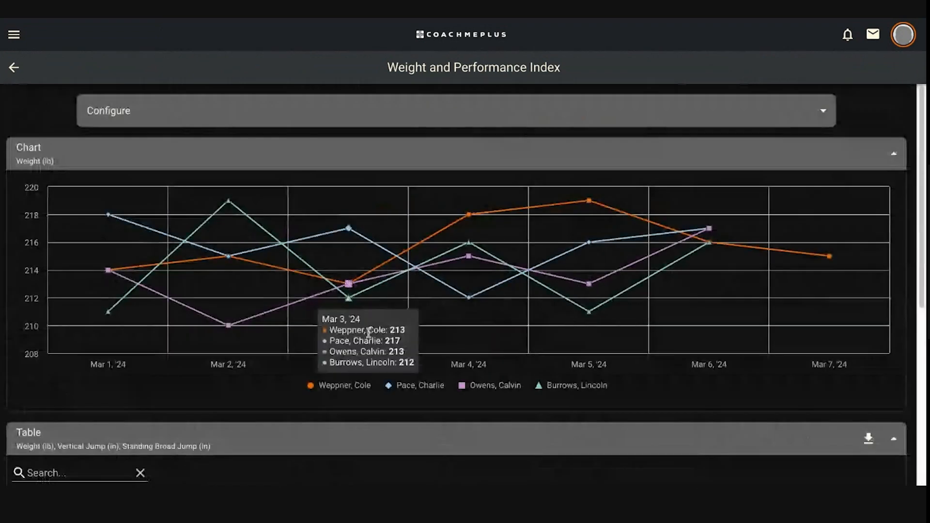
Step: Reopen the configuration and remove Standing Broad Jump (in), Vertical Jump (in) and Weight (lb) from the table fields
left_click(646, 114)
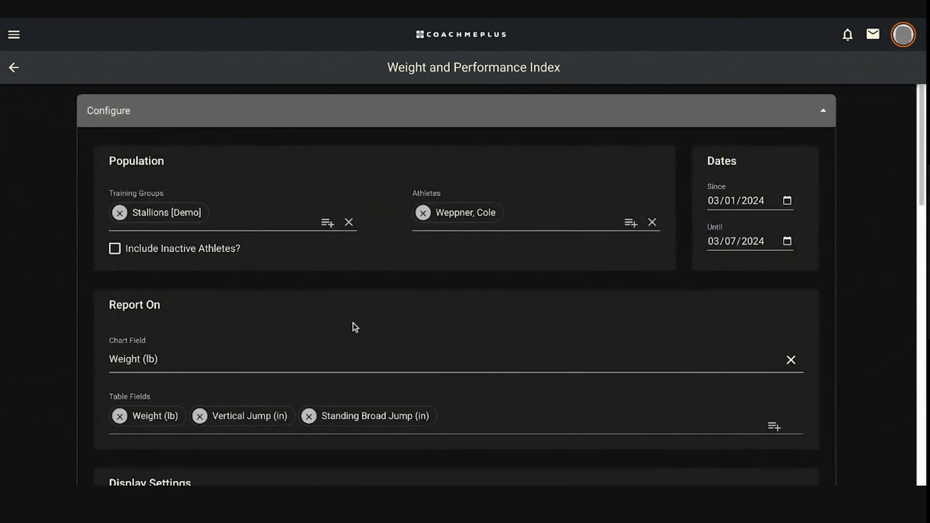
scroll(355, 327, "down", 2)
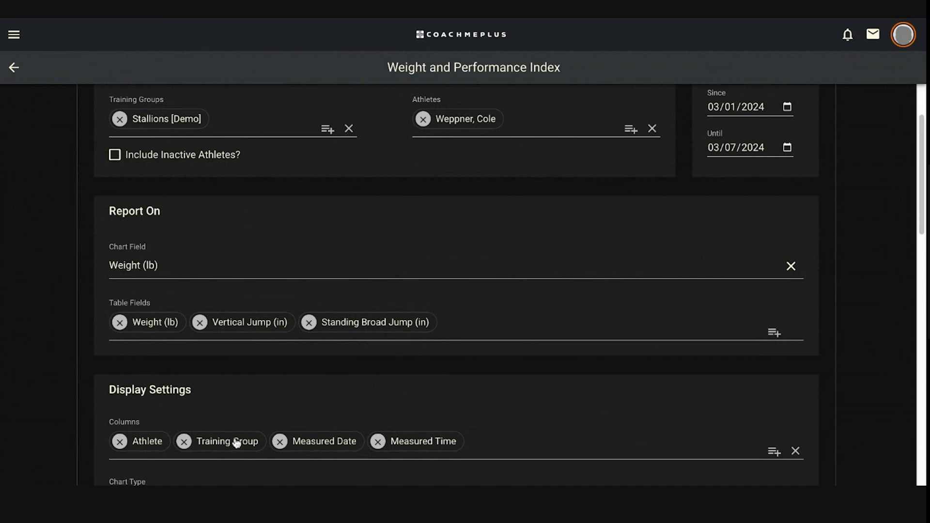
left_click(308, 324)
left_click(200, 323)
left_click(120, 323)
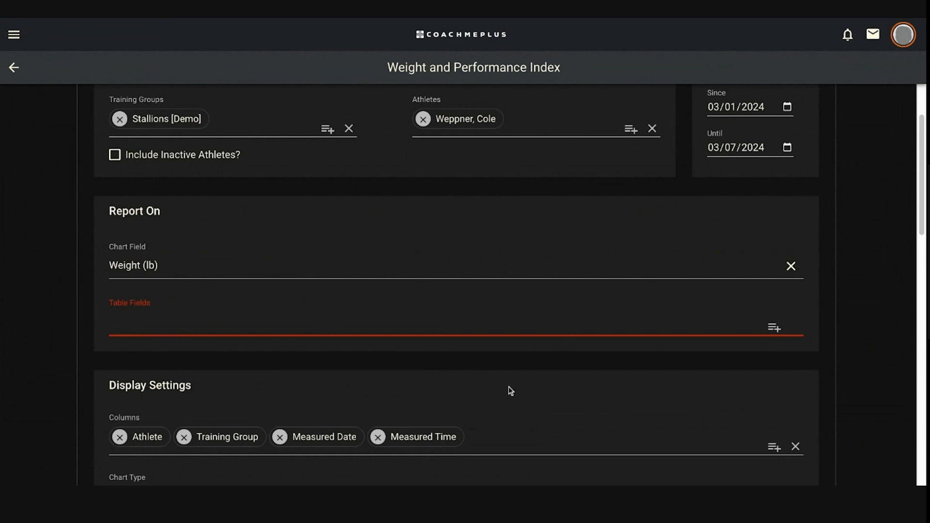
Step: Collapse the results table and the report configuration so only the weight chart stays expanded
scroll(717, 338, "up", 2)
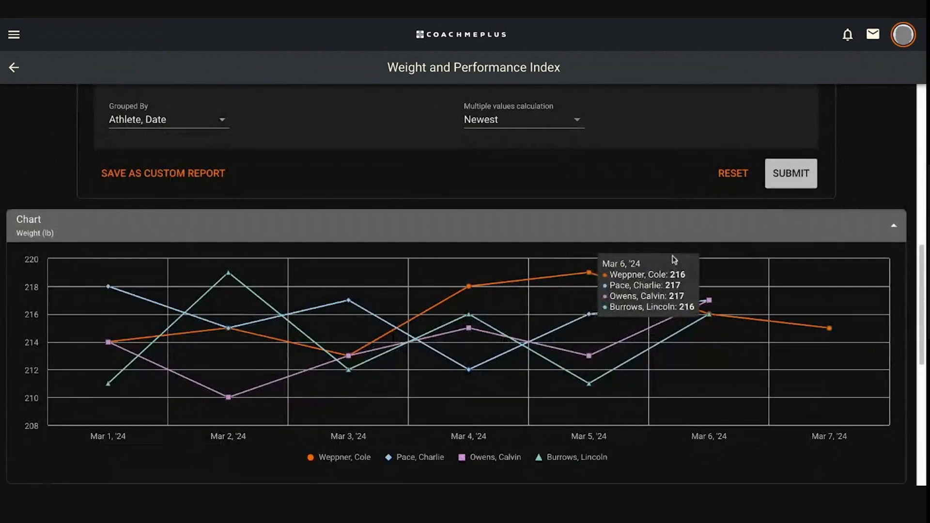
scroll(630, 259, "down", 5)
left_click(861, 304)
scroll(617, 303, "up", 10)
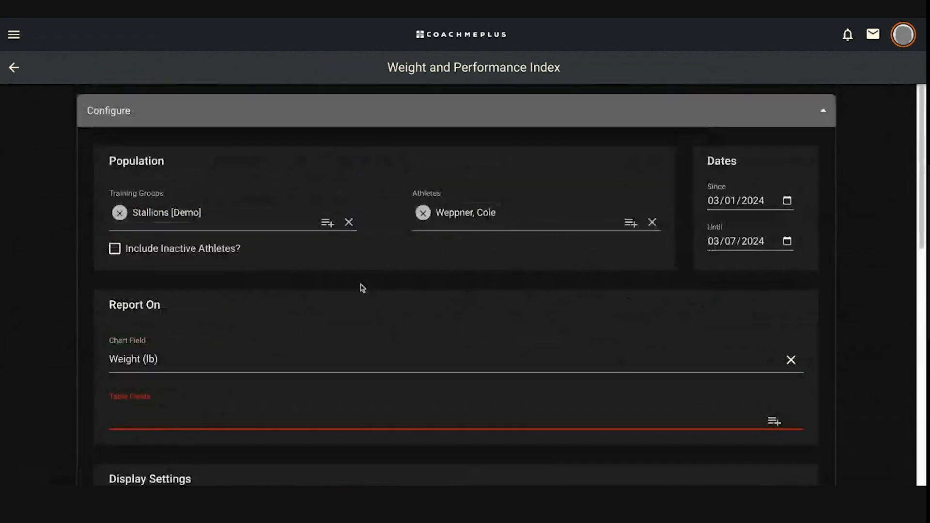
left_click(250, 123)
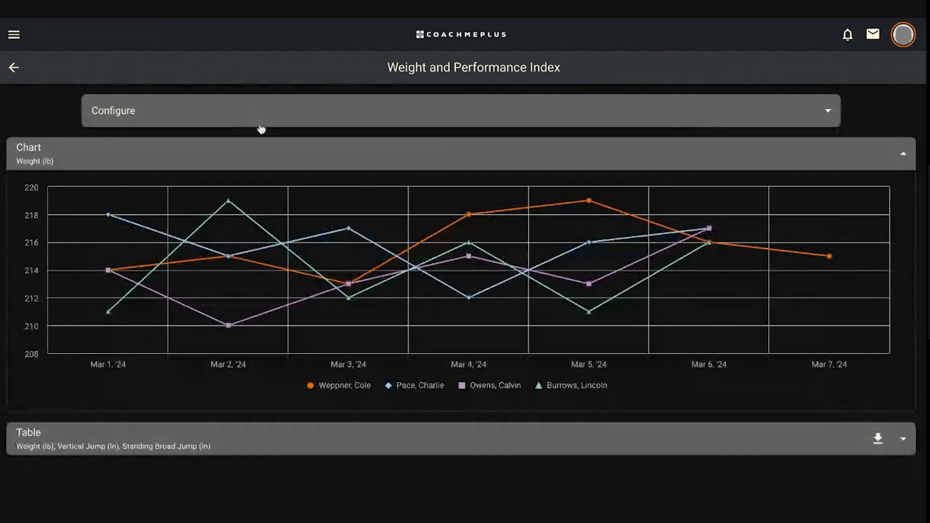
Step: Show the results table in place of the weight chart and return to the report selection list
left_click(287, 158)
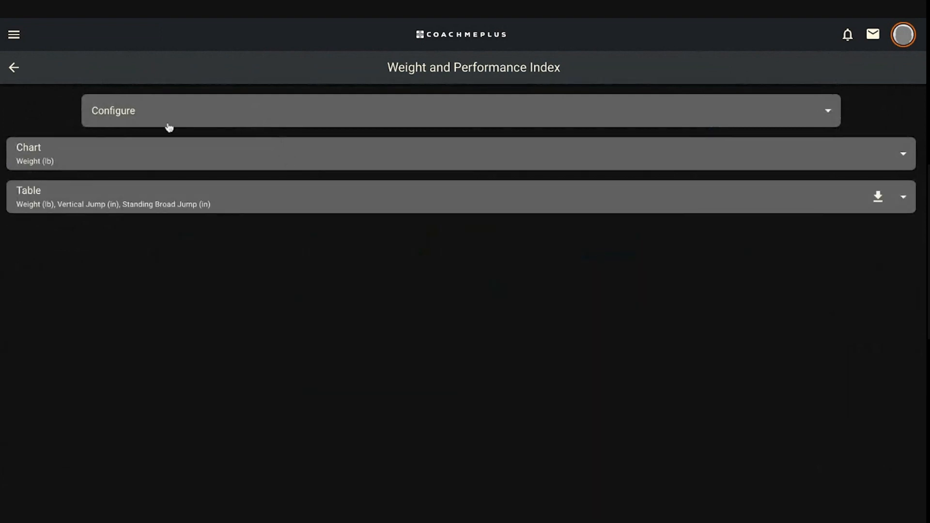
left_click(317, 189)
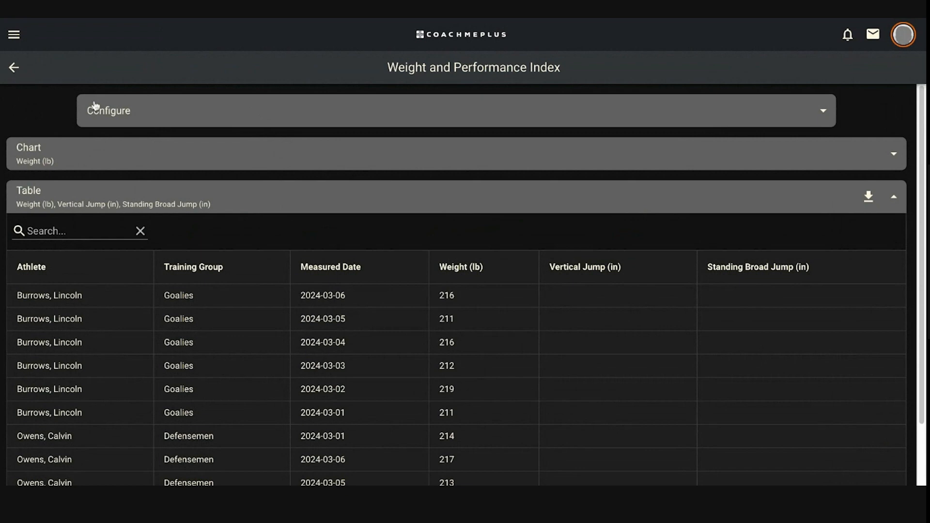
left_click(17, 70)
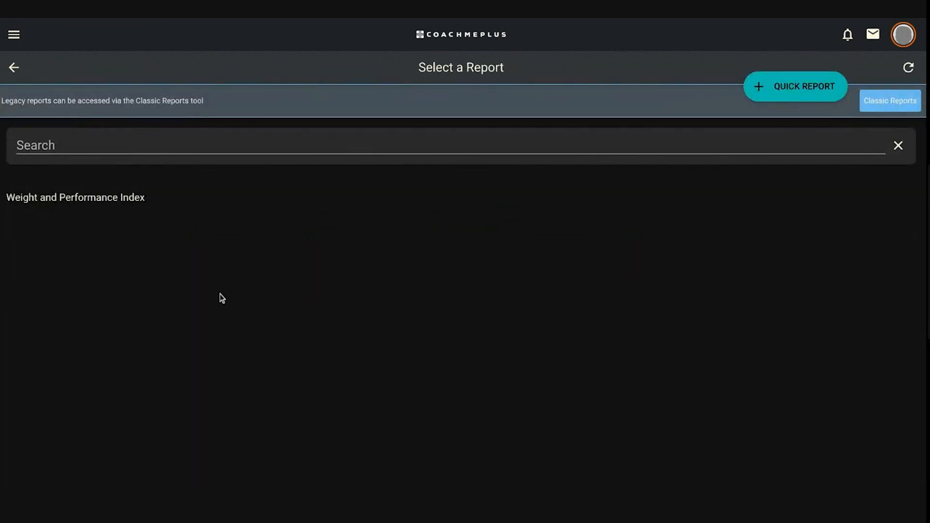
Step: Open the Classic Reports tool and look through its full list of legacy reports
left_click(884, 102)
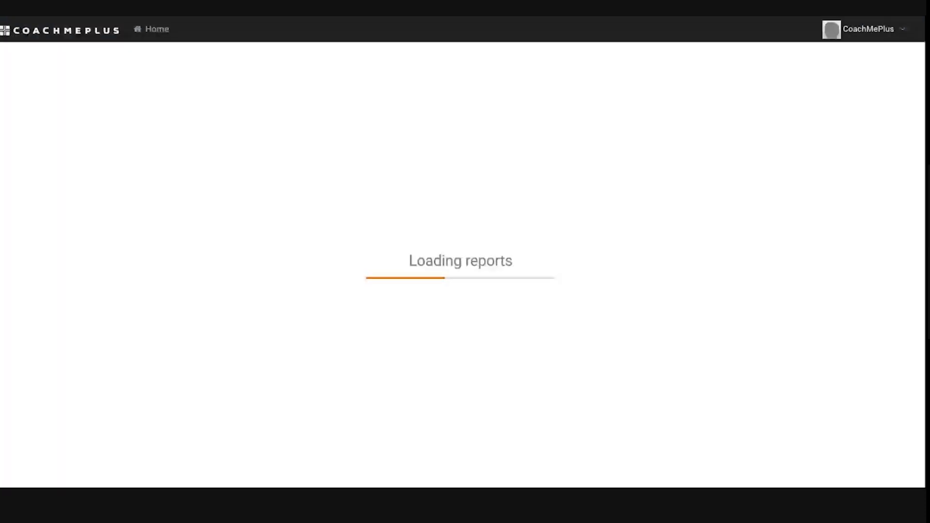
scroll(429, 217, "down", 20)
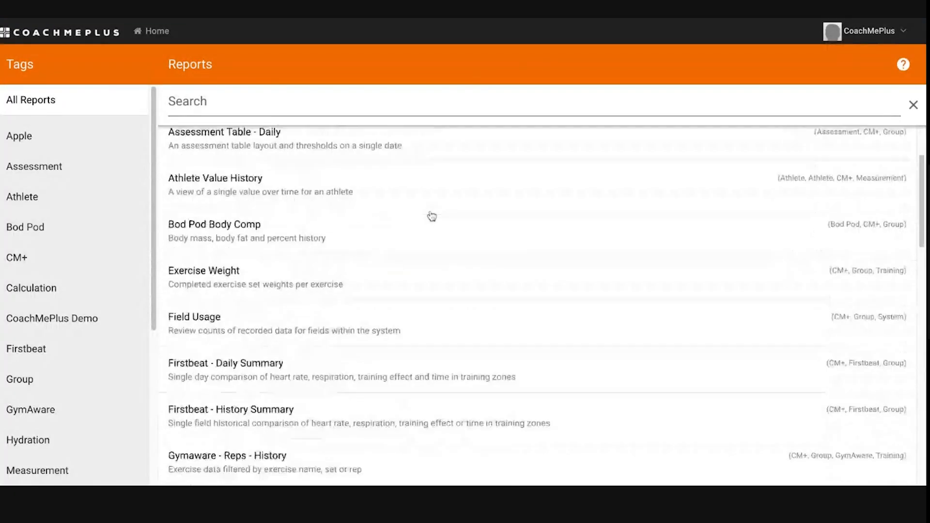
scroll(473, 240, "up", 14)
scroll(463, 246, "up", 5)
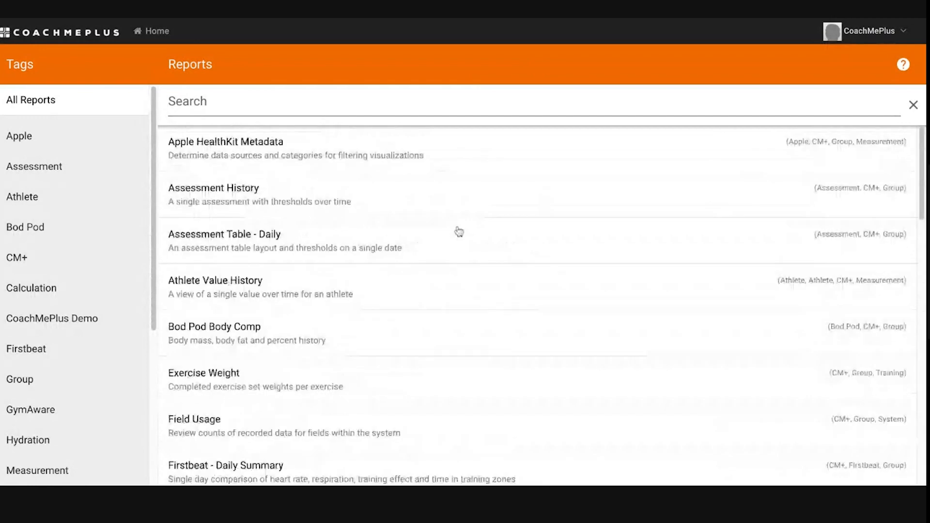
Step: Filter the classic reports by the Saved Report, Scale and Hydration tags one at a time, clearing each filter before the next
scroll(121, 270, "down", 5)
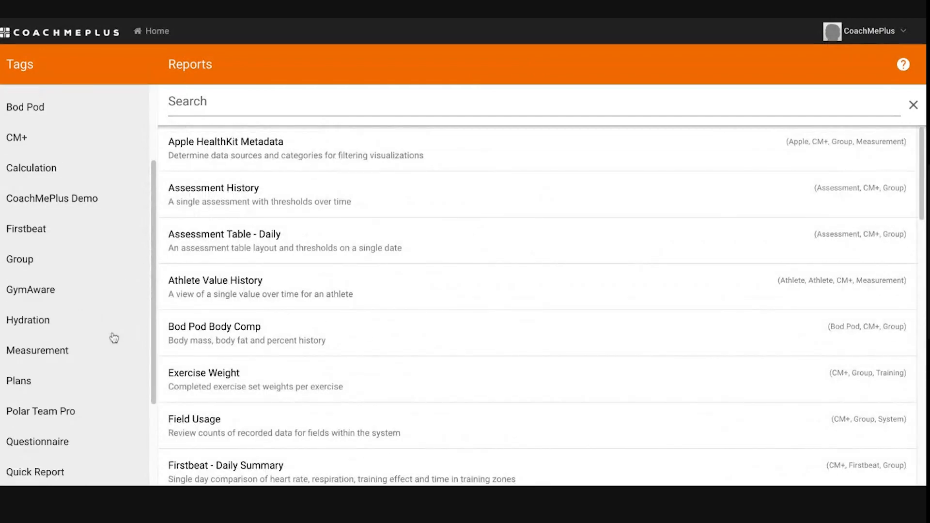
left_click(40, 385)
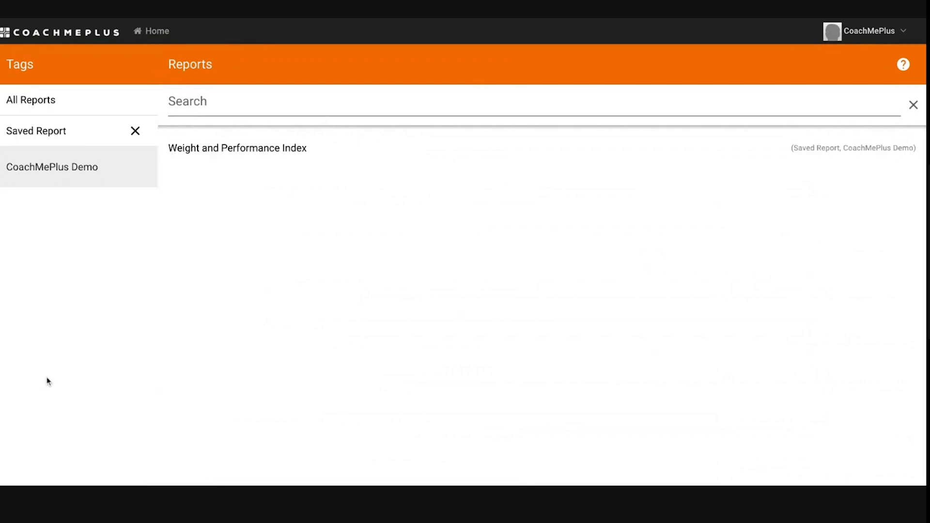
left_click(136, 131)
scroll(92, 364, "down", 5)
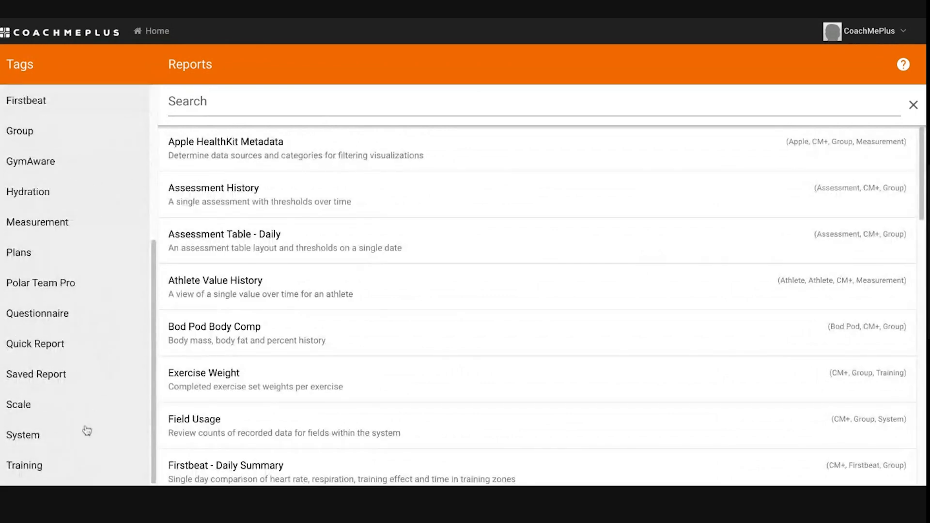
left_click(24, 406)
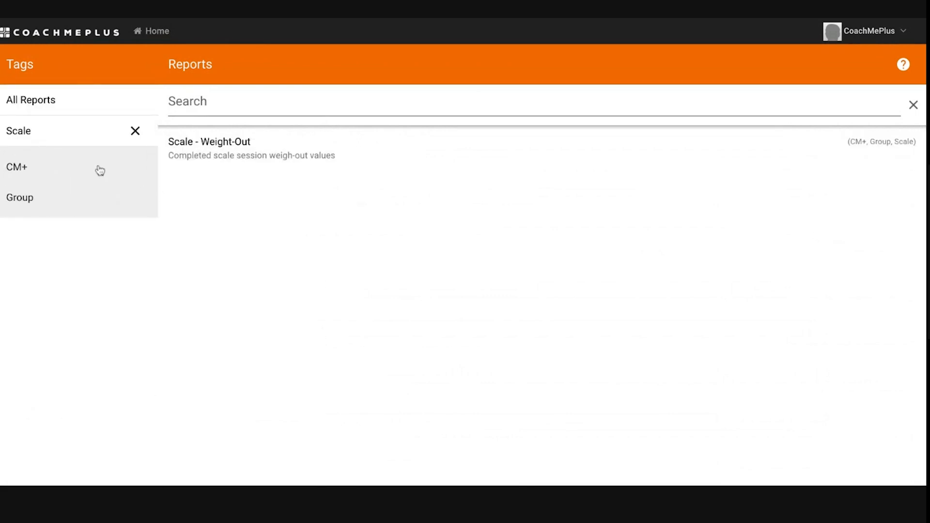
left_click(135, 131)
scroll(48, 414, "down", 1)
left_click(49, 415)
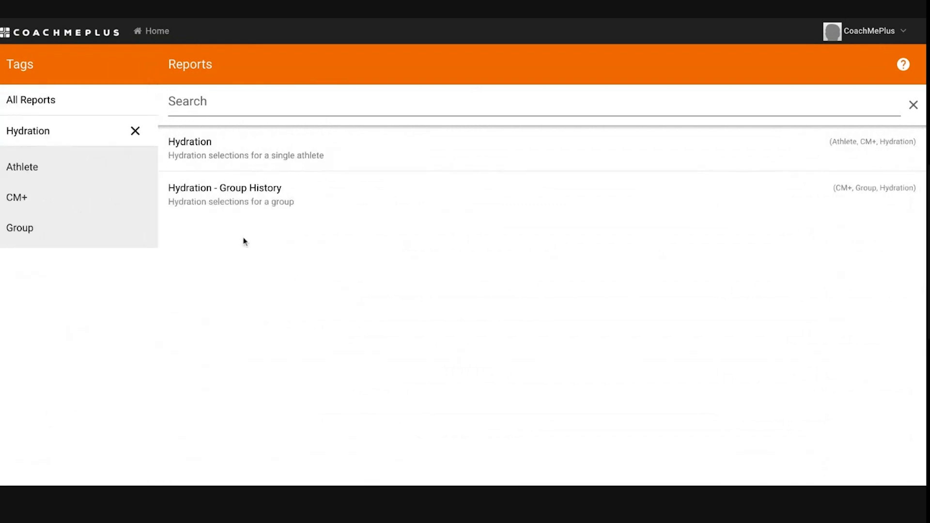
Step: Clear the Hydration tag filter and go back from the report selection to the home dashboard
left_click(135, 130)
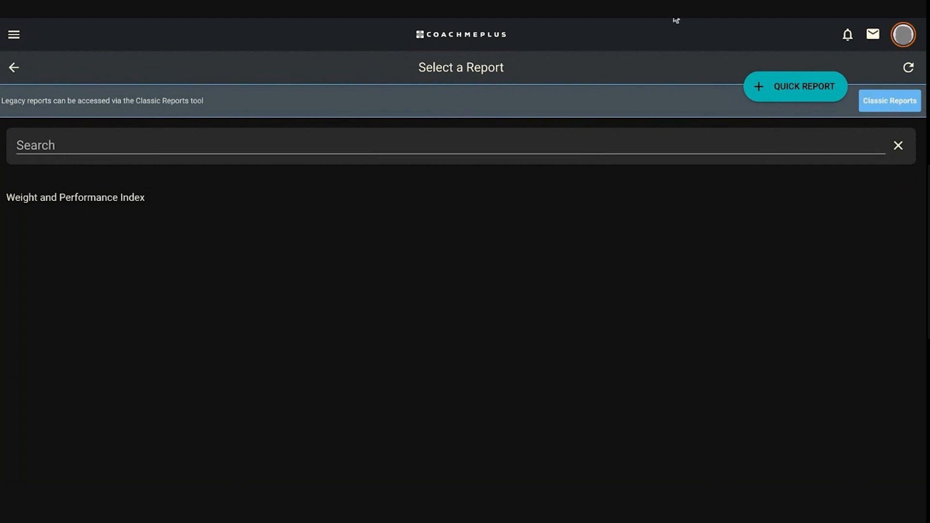
left_click(14, 68)
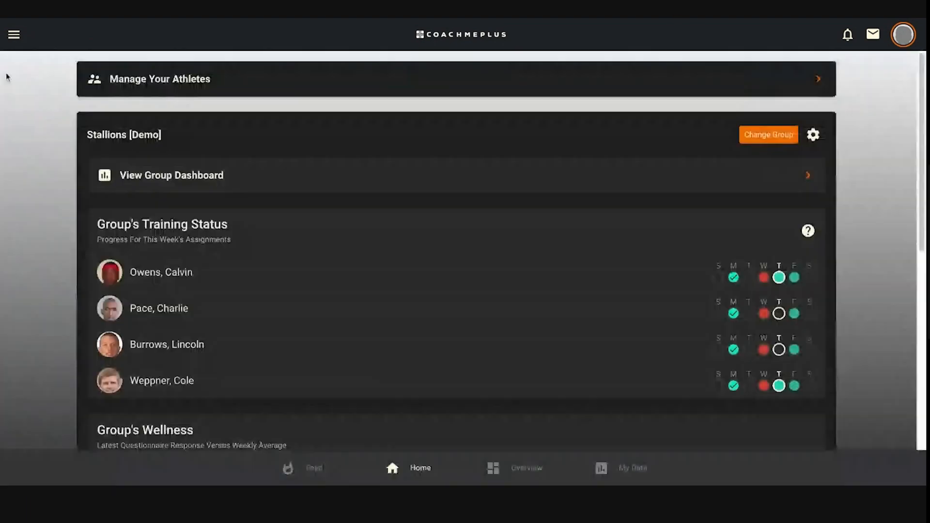